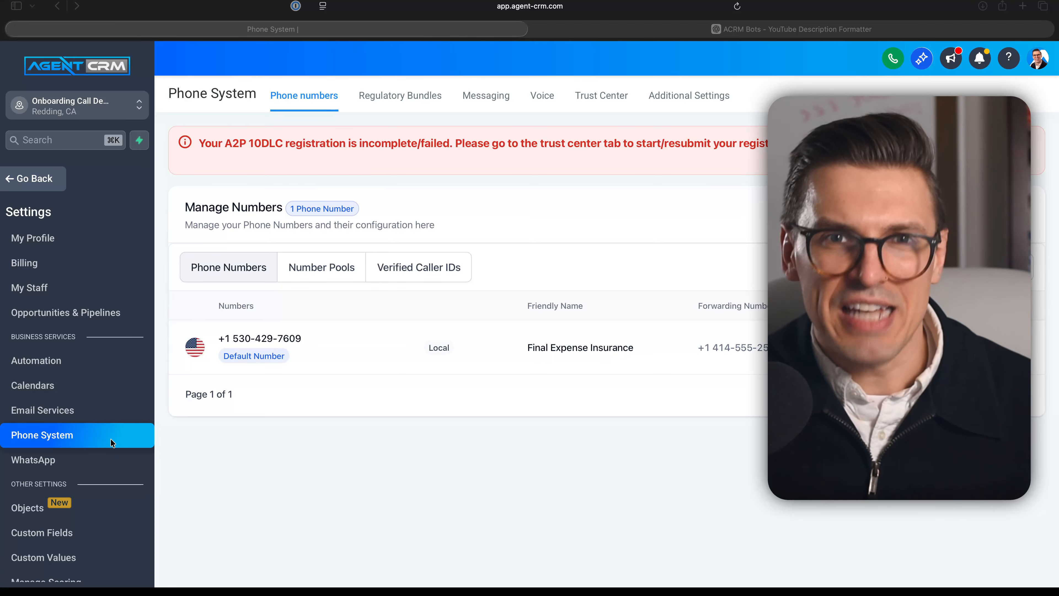
- Examine the Phone System page, including the A2P registration notice and the list of managed phone numbers
{"action": "left_click", "coordinate": [200, 461]}
{"action": "scroll", "coordinate": [92, 433], "scroll_direction": "up", "scroll_amount": 5}
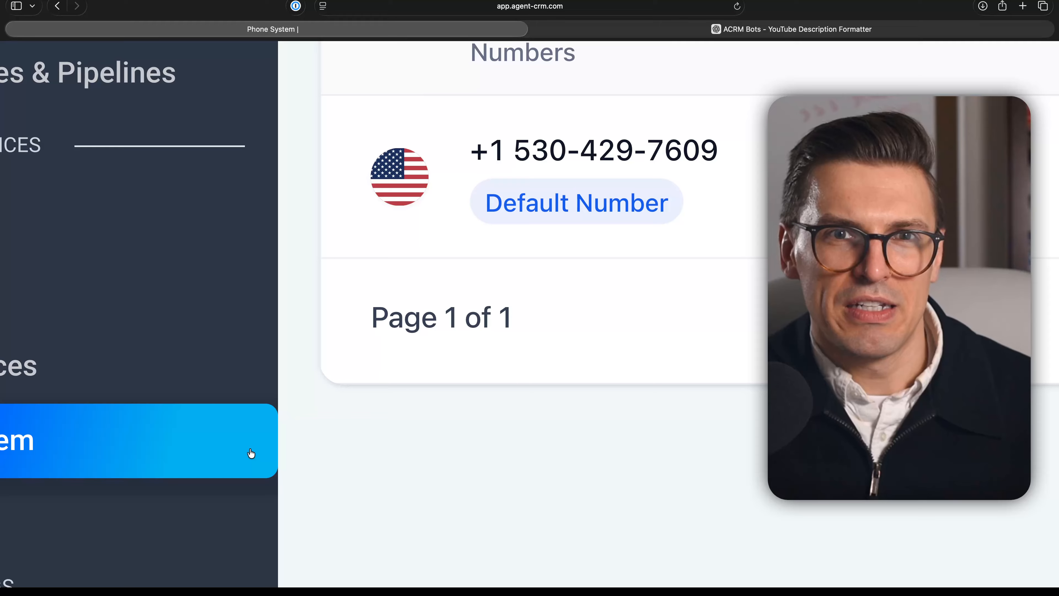
{"action": "scroll", "coordinate": [249, 455], "scroll_direction": "left", "scroll_amount": 3}
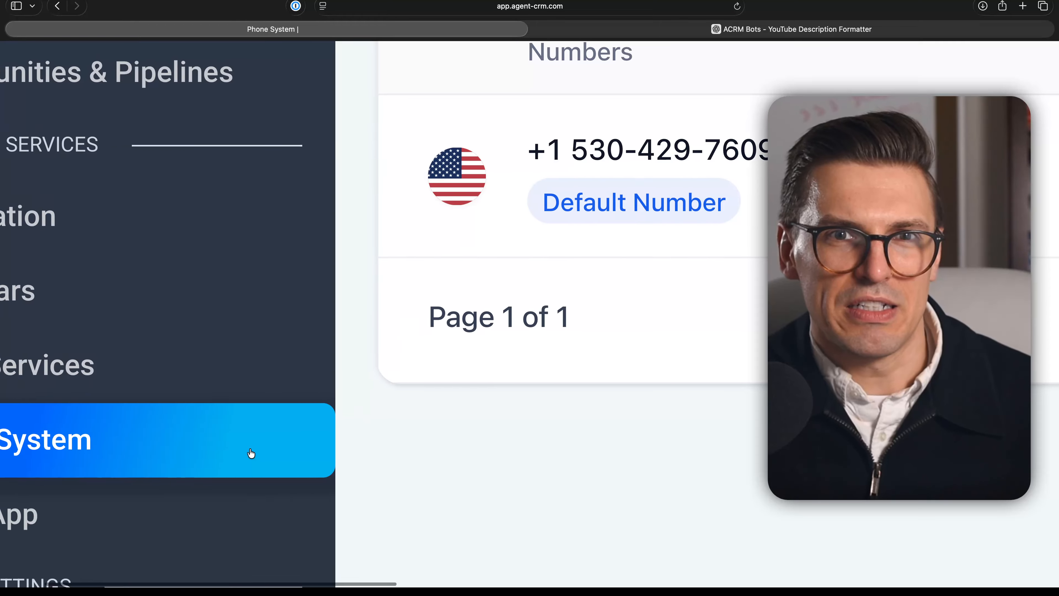
{"action": "scroll", "coordinate": [251, 453], "scroll_direction": "left", "scroll_amount": 3}
{"action": "scroll", "coordinate": [250, 453], "scroll_direction": "right", "scroll_amount": 10}
{"action": "scroll", "coordinate": [440, 457], "scroll_direction": "down", "scroll_amount": 5}
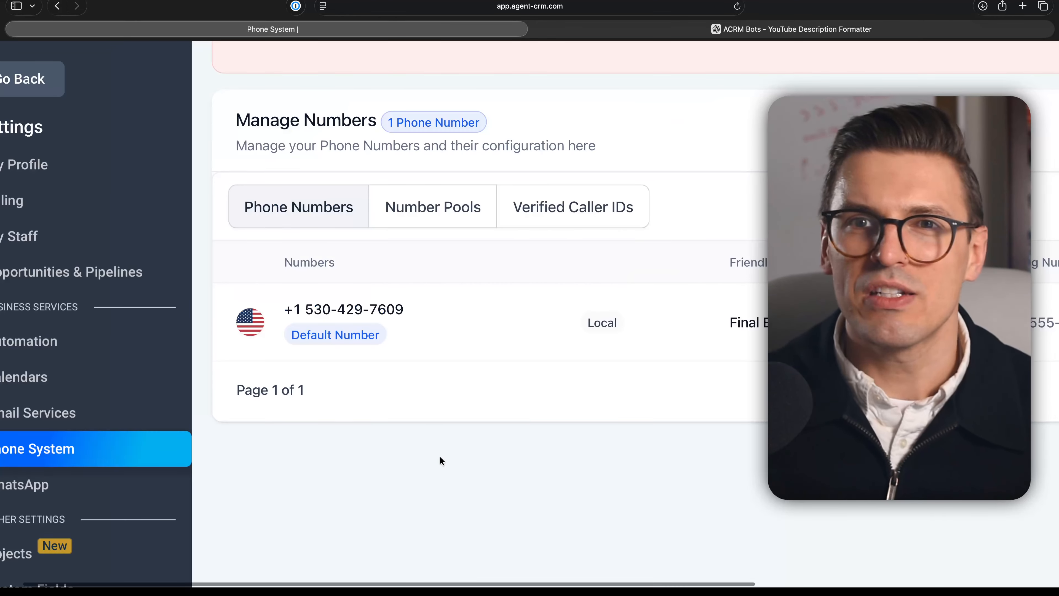
{"action": "scroll", "coordinate": [440, 456], "scroll_direction": "up", "scroll_amount": 2}
{"action": "scroll", "coordinate": [440, 456], "scroll_direction": "right", "scroll_amount": 3}
{"action": "scroll", "coordinate": [439, 456], "scroll_direction": "right", "scroll_amount": 5}
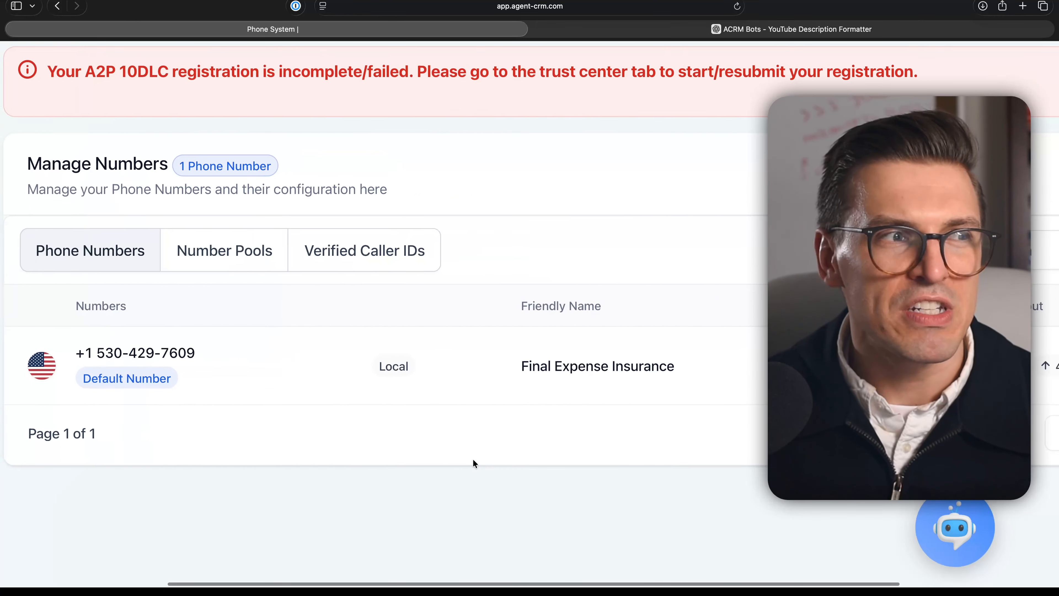
{"action": "scroll", "coordinate": [473, 459], "scroll_direction": "down", "scroll_amount": 5}
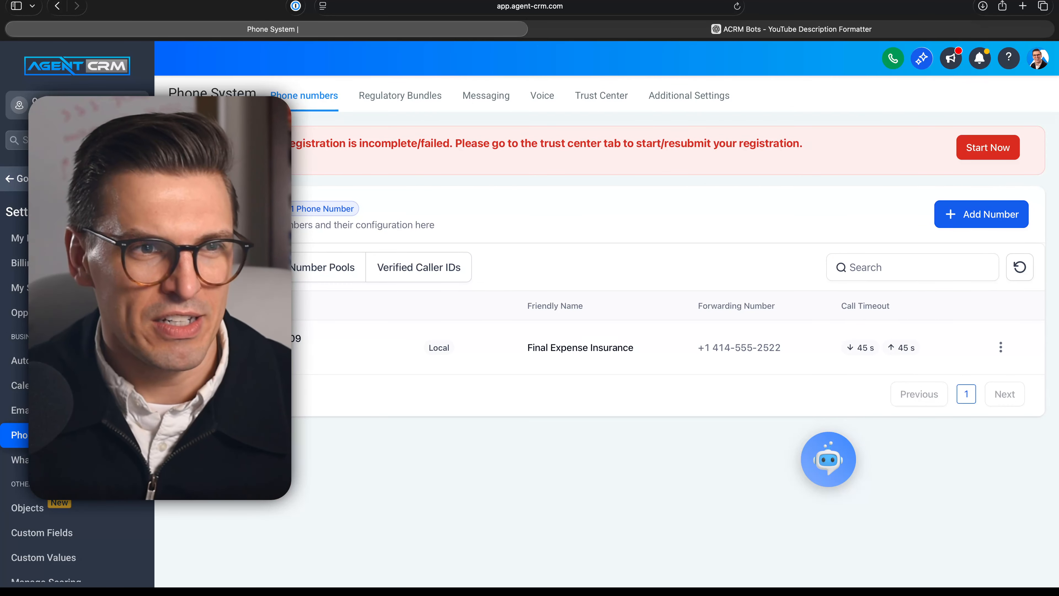
- Start adding a new phone number for SMS and calls
{"action": "left_click", "coordinate": [981, 219]}
{"action": "scroll", "coordinate": [979, 220], "scroll_direction": "up", "scroll_amount": 5}
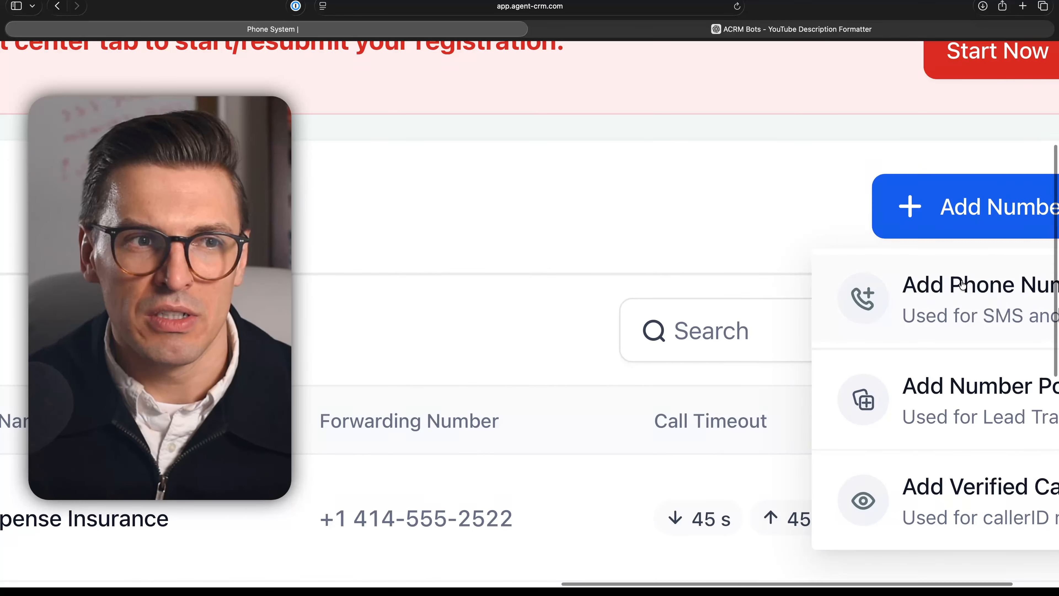
{"action": "scroll", "coordinate": [962, 284], "scroll_direction": "right", "scroll_amount": 3}
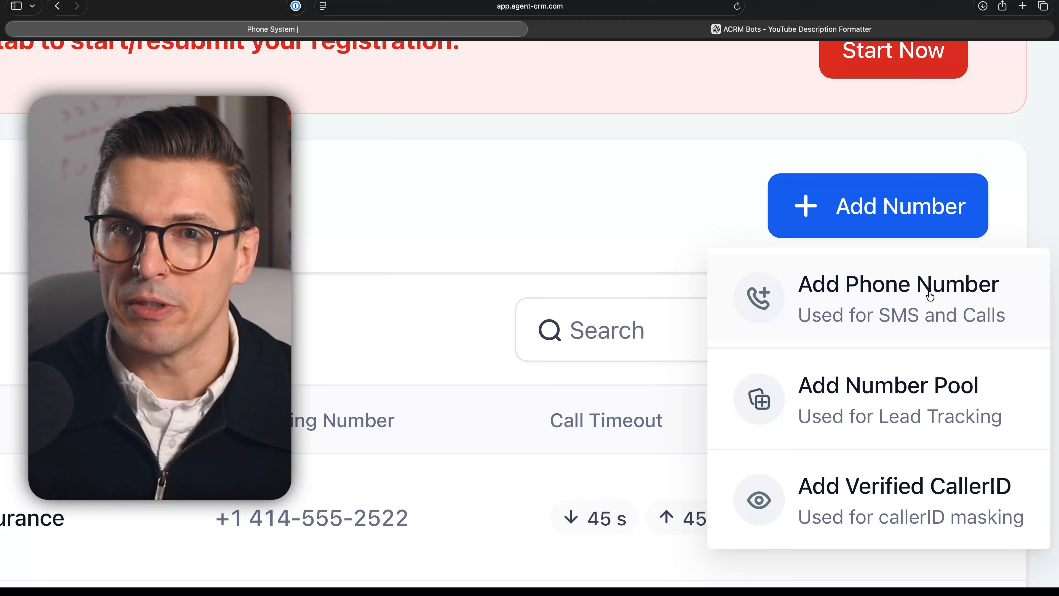
{"action": "left_click", "coordinate": [877, 296]}
{"action": "scroll", "coordinate": [824, 295], "scroll_direction": "up", "scroll_amount": 5}
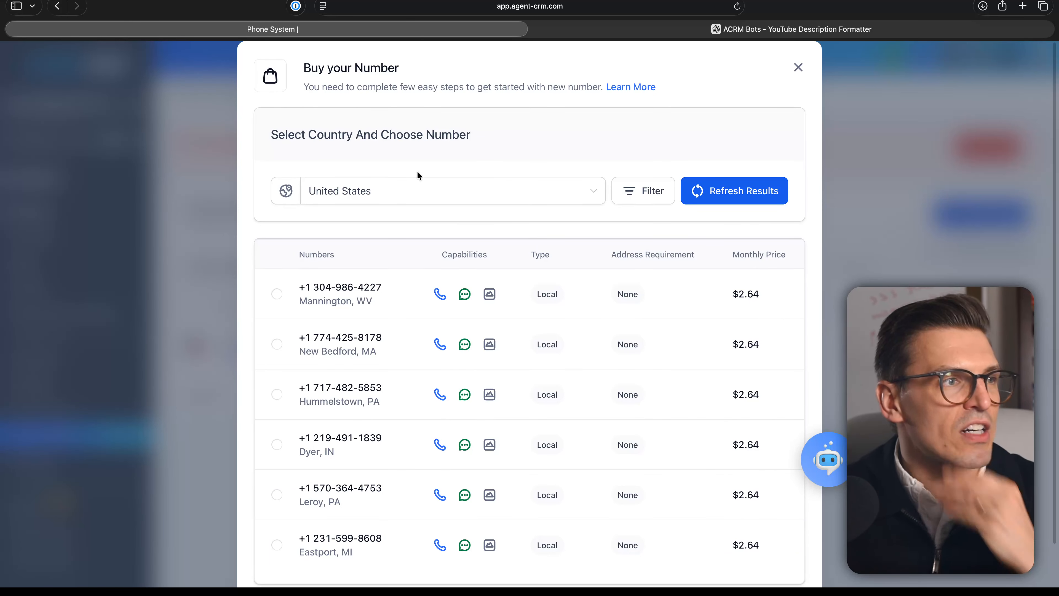
- Filter the available numbers to those whose first part matches 530, excluding Toll Free numbers
{"action": "left_click", "coordinate": [647, 191]}
{"action": "left_click", "coordinate": [415, 271]}
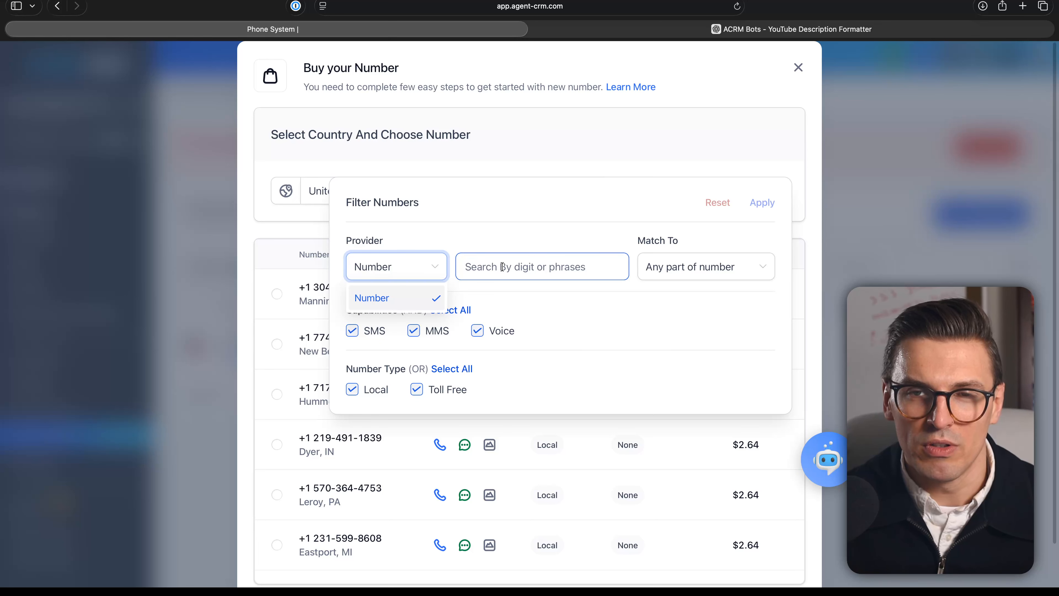
{"action": "left_click", "coordinate": [519, 273]}
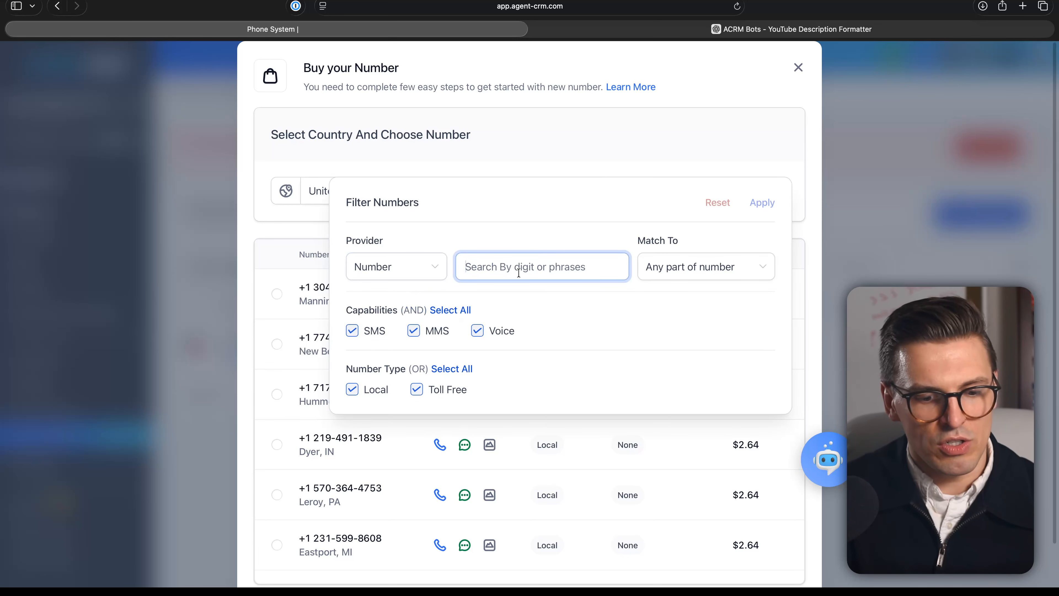
{"action": "type", "text": "530"}
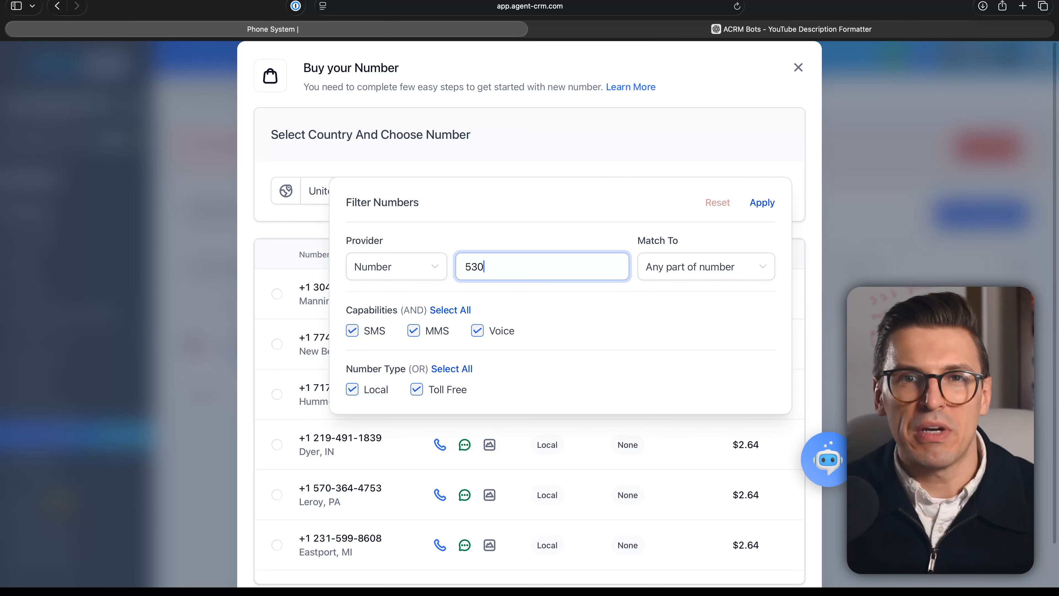
{"action": "left_click", "coordinate": [689, 270]}
{"action": "left_click", "coordinate": [689, 299]}
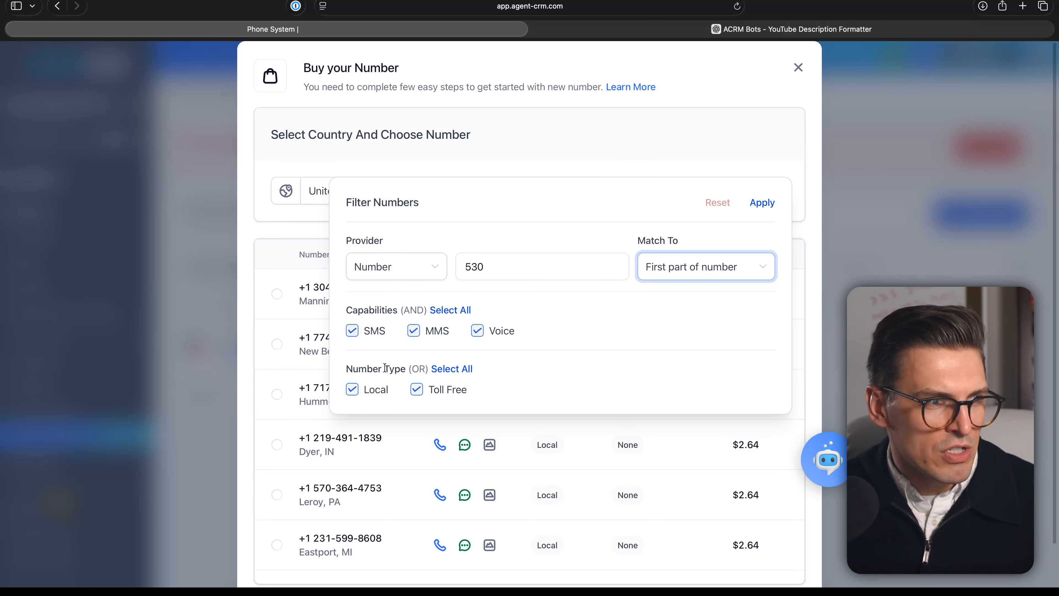
{"action": "left_click", "coordinate": [417, 390]}
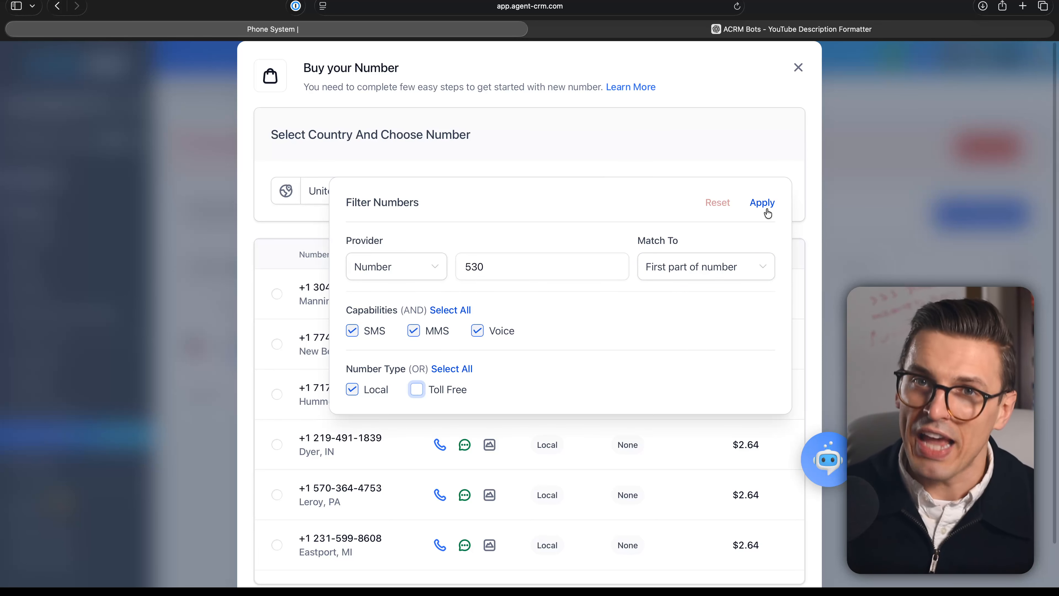
{"action": "left_click", "coordinate": [763, 203]}
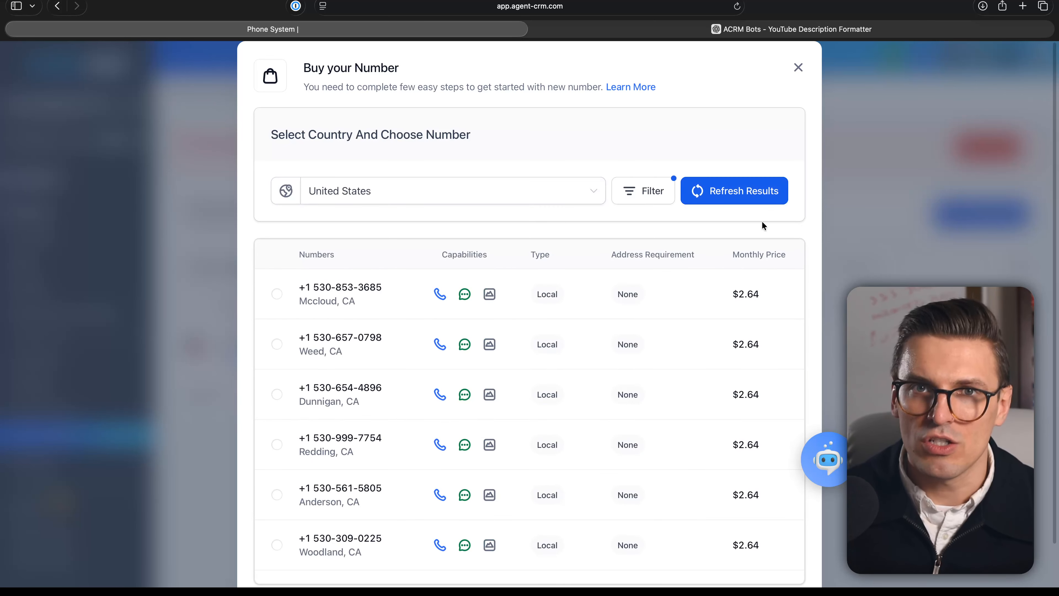
- Browse and refresh the filtered numbers, and select the local number in Smartsville, CA
{"action": "scroll", "coordinate": [611, 384], "scroll_direction": "down", "scroll_amount": 1}
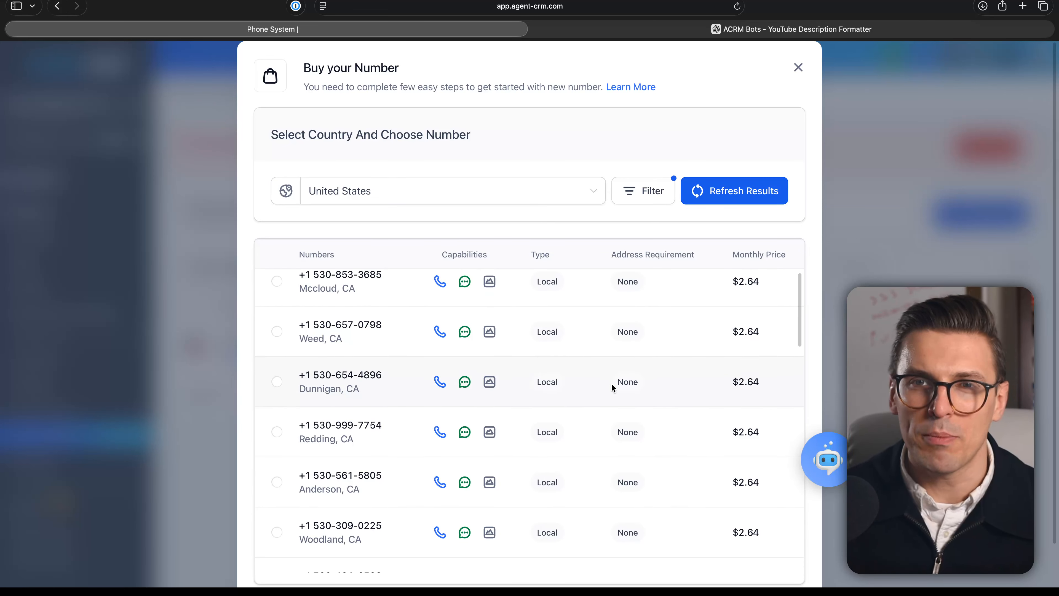
{"action": "scroll", "coordinate": [586, 407], "scroll_direction": "down", "scroll_amount": 8}
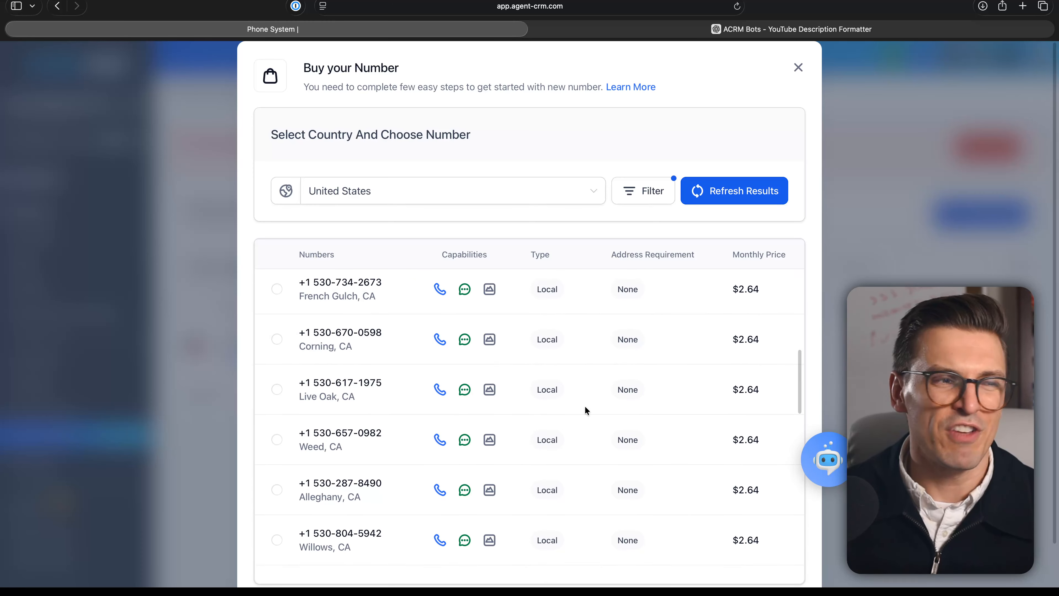
{"action": "left_click", "coordinate": [732, 199]}
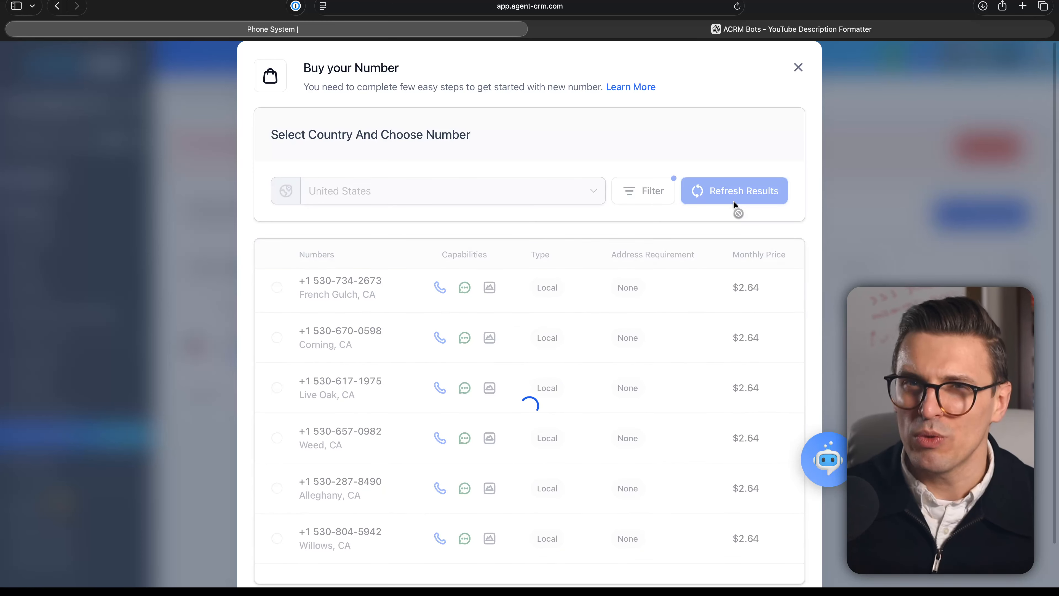
{"action": "scroll", "coordinate": [546, 421], "scroll_direction": "down", "scroll_amount": 2}
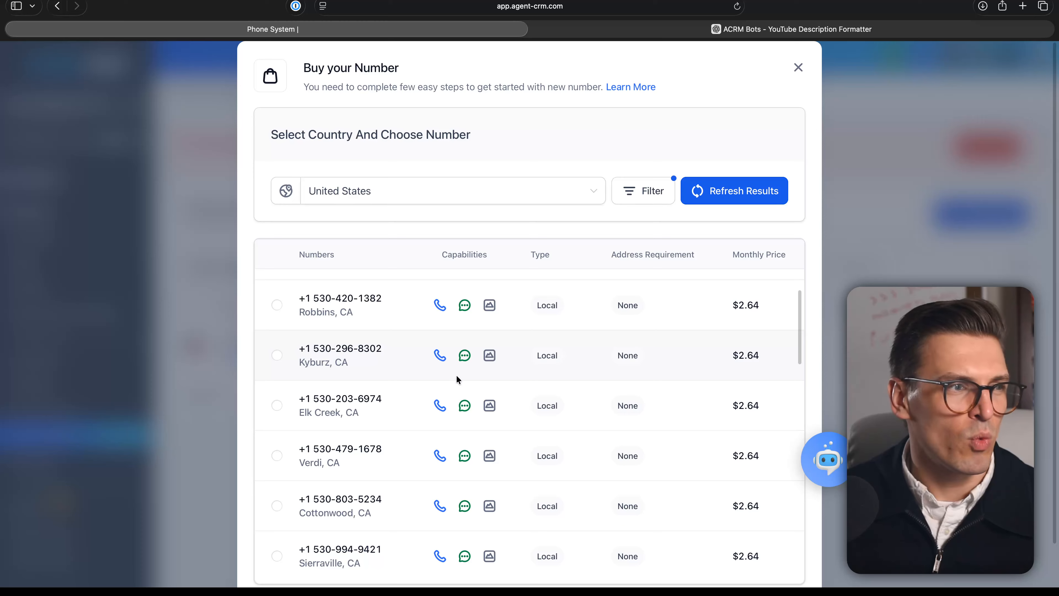
{"action": "scroll", "coordinate": [457, 378], "scroll_direction": "up", "scroll_amount": 2}
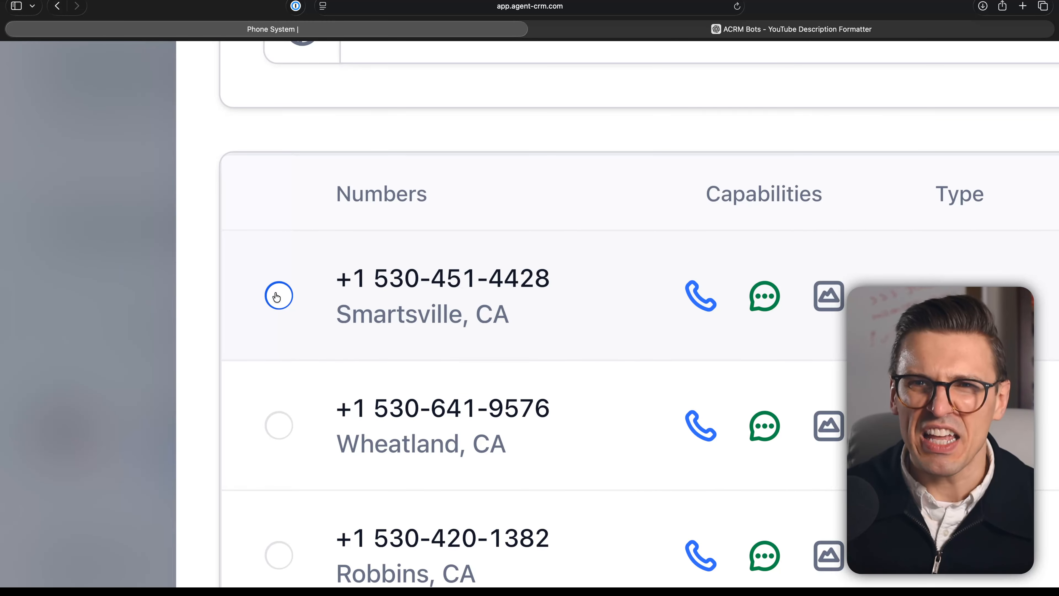
{"action": "scroll", "coordinate": [277, 297], "scroll_direction": "down", "scroll_amount": 1}
{"action": "scroll", "coordinate": [276, 297], "scroll_direction": "up", "scroll_amount": 4}
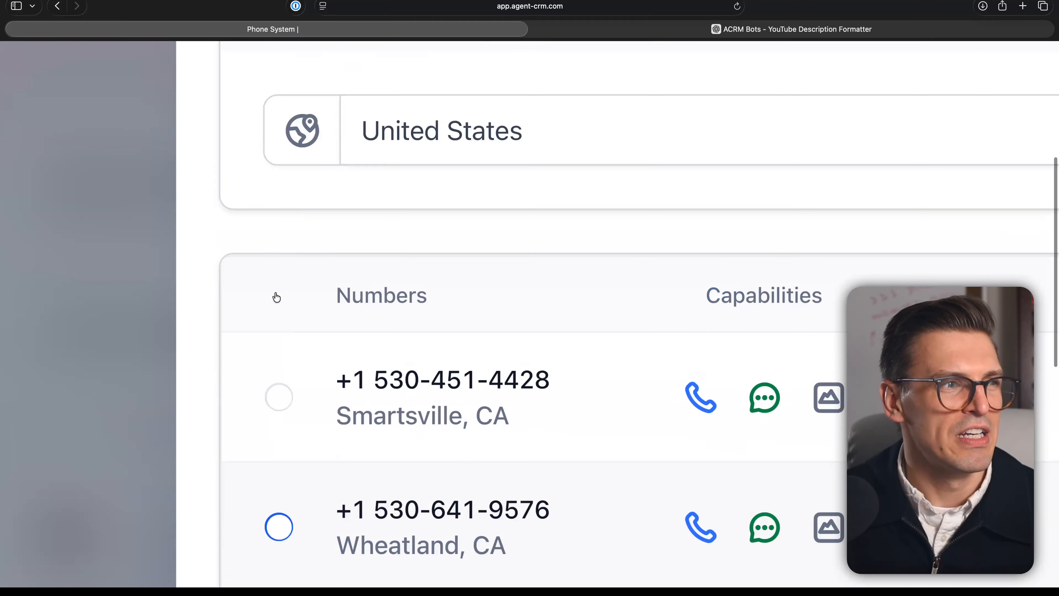
{"action": "scroll", "coordinate": [296, 413], "scroll_direction": "down", "scroll_amount": 3}
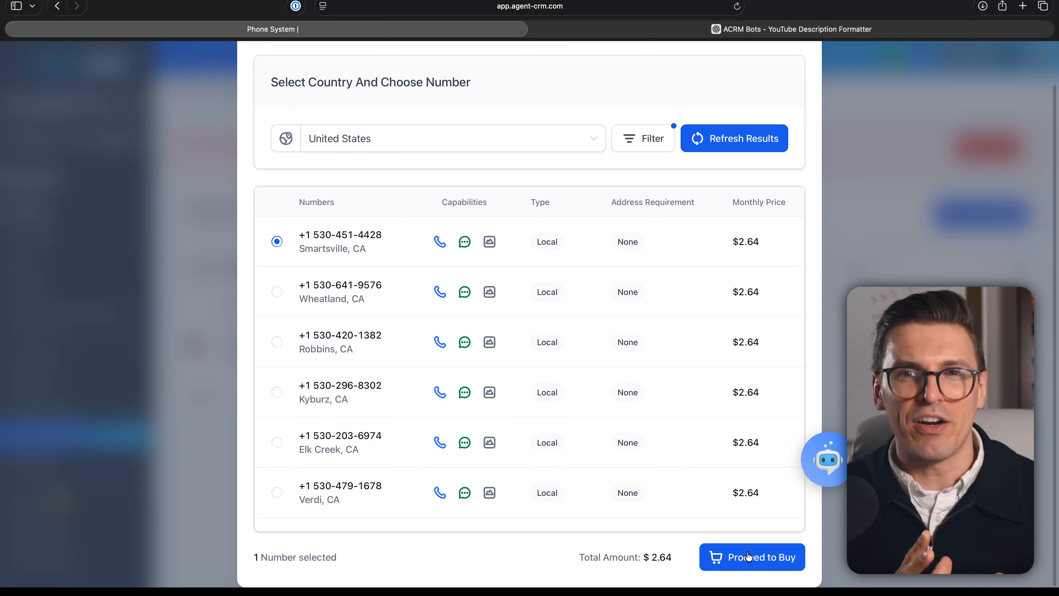
- Buy the selected Smartsville number and close the Configure & Register Number window without registering for A2P
{"action": "left_click", "coordinate": [749, 556]}
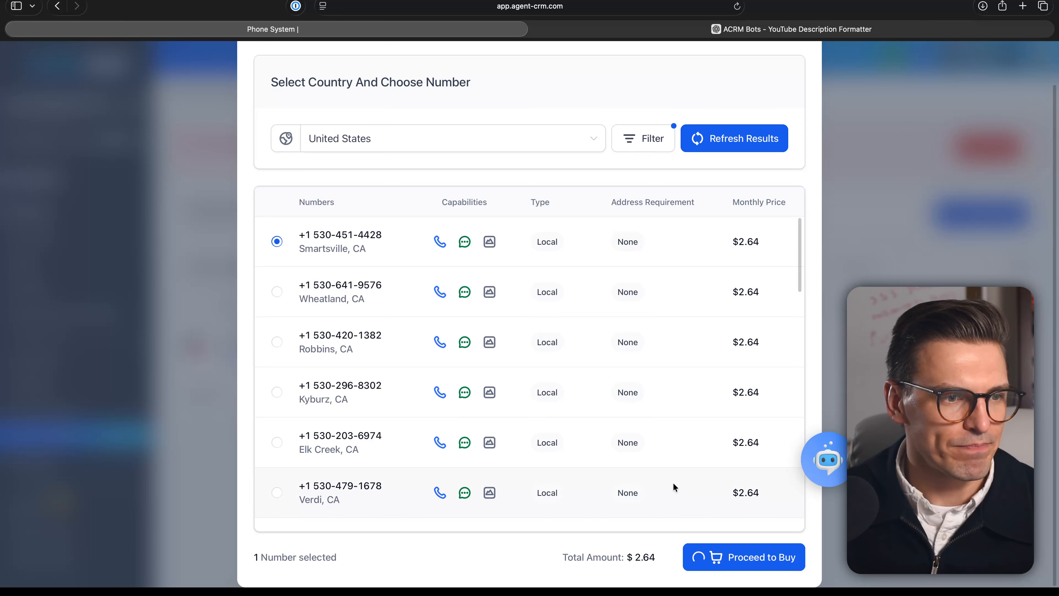
{"action": "scroll", "coordinate": [673, 483], "scroll_direction": "down", "scroll_amount": 3}
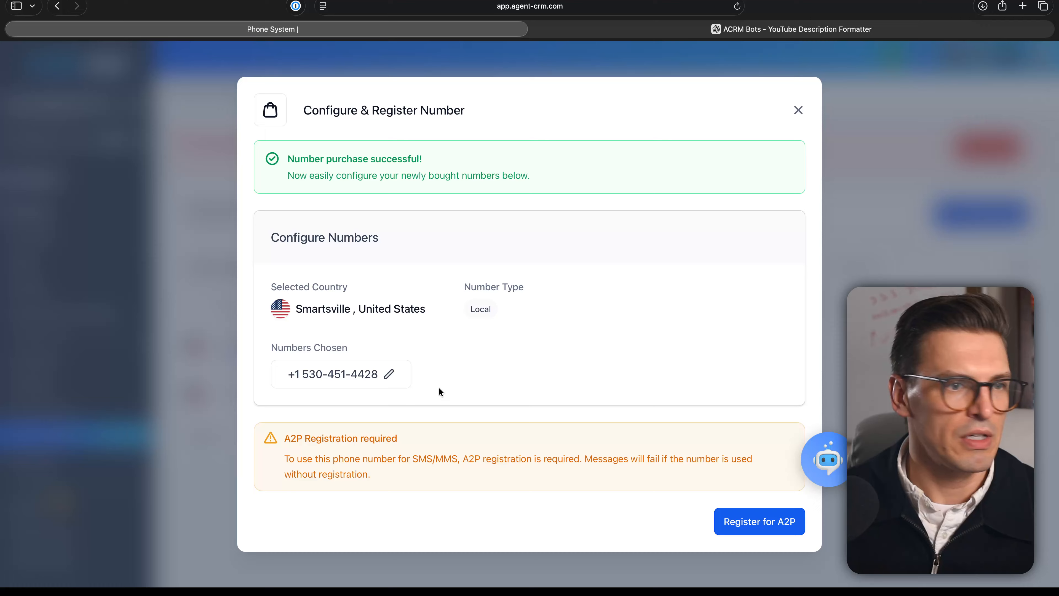
{"action": "scroll", "coordinate": [691, 538], "scroll_direction": "up", "scroll_amount": 5}
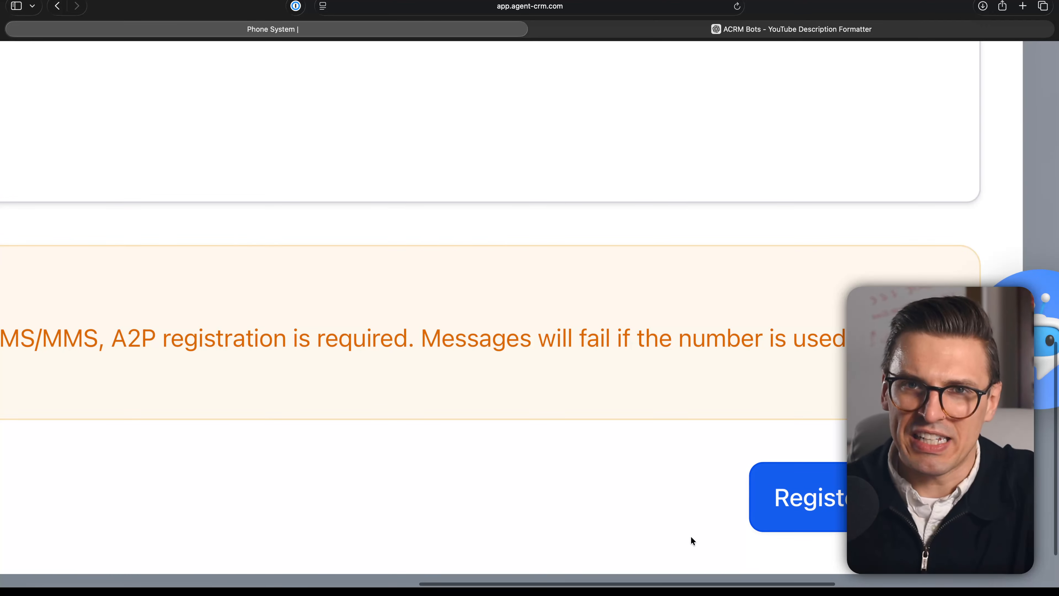
{"action": "scroll", "coordinate": [691, 537], "scroll_direction": "down", "scroll_amount": 5}
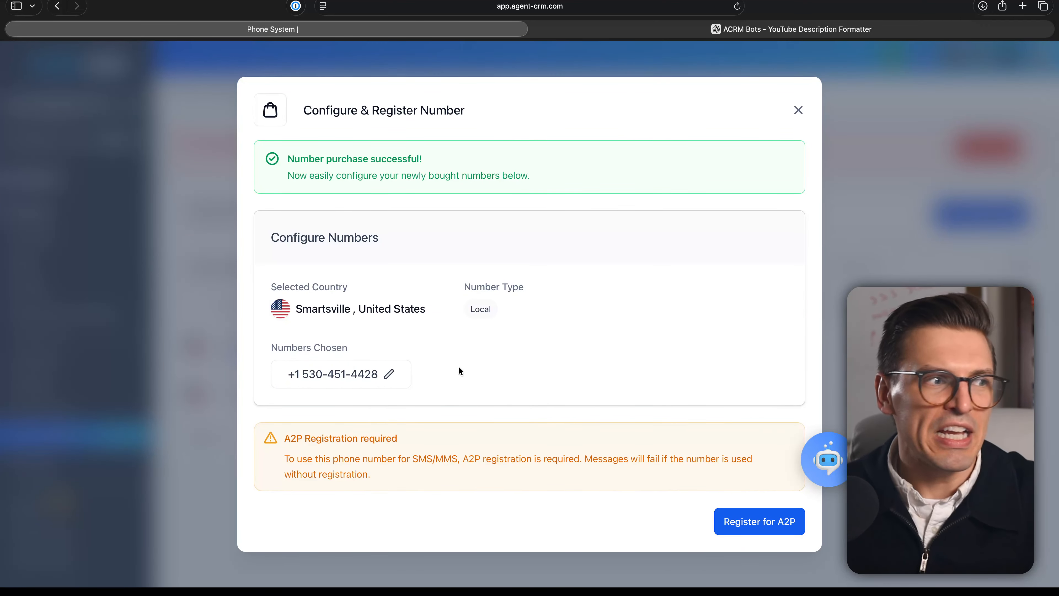
{"action": "left_click", "coordinate": [798, 110]}
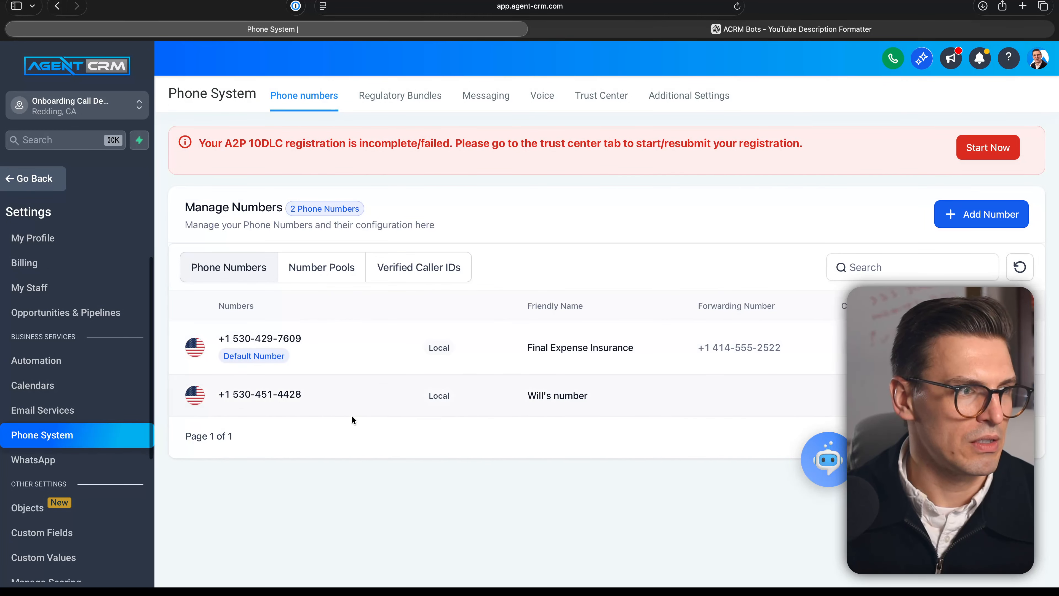
- Open the configuration of the newly purchased number in the managed numbers list
{"action": "scroll", "coordinate": [348, 417], "scroll_direction": "up", "scroll_amount": 3}
{"action": "scroll", "coordinate": [281, 393], "scroll_direction": "right", "scroll_amount": 2}
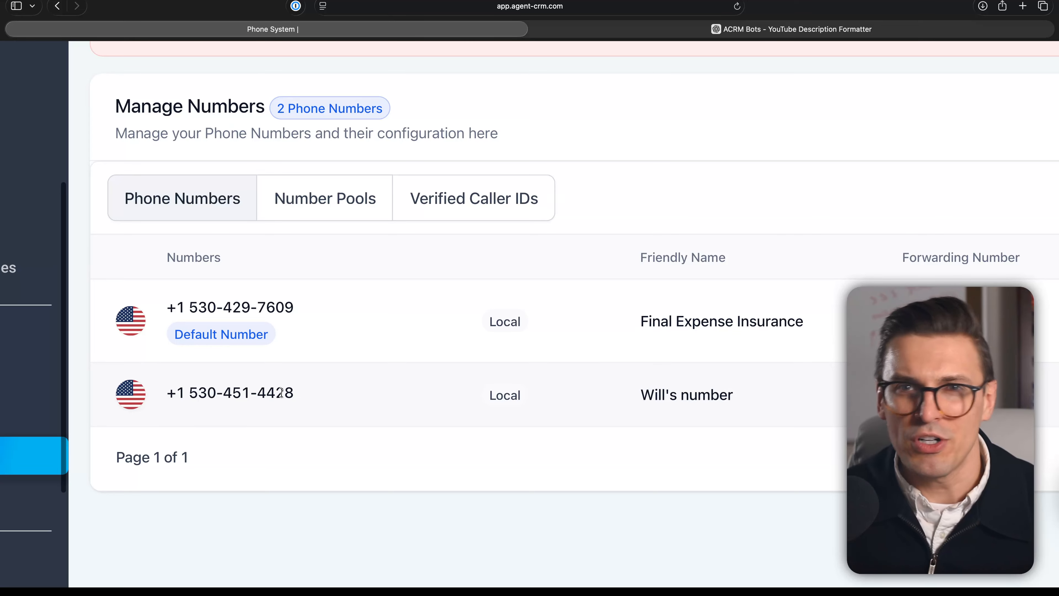
{"action": "scroll", "coordinate": [281, 393], "scroll_direction": "down", "scroll_amount": 3}
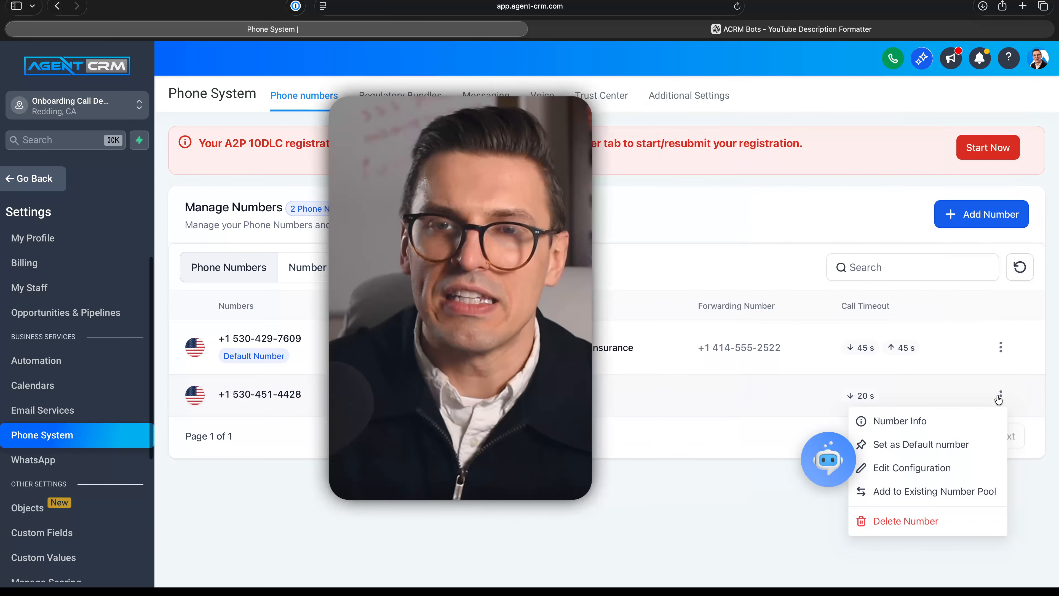
{"action": "scroll", "coordinate": [1004, 405], "scroll_direction": "up", "scroll_amount": 5}
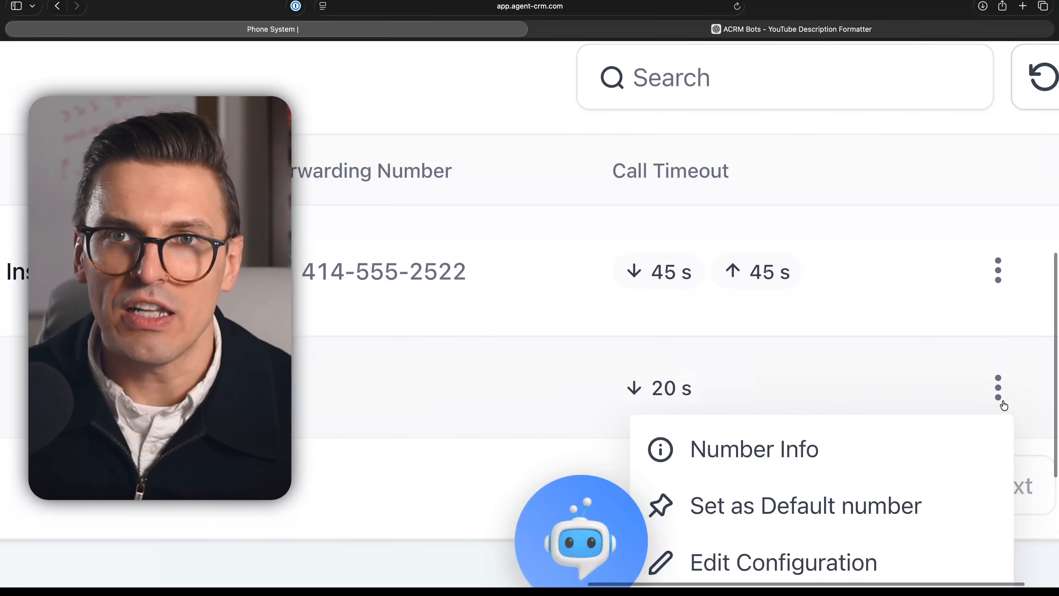
{"action": "scroll", "coordinate": [1004, 405], "scroll_direction": "down", "scroll_amount": 5}
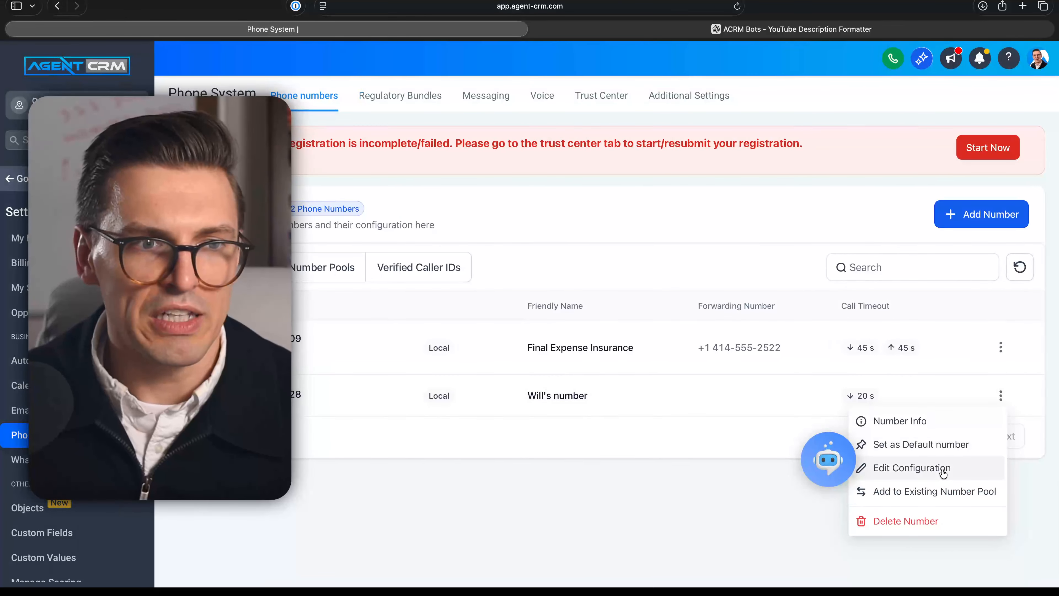
{"action": "left_click", "coordinate": [942, 469]}
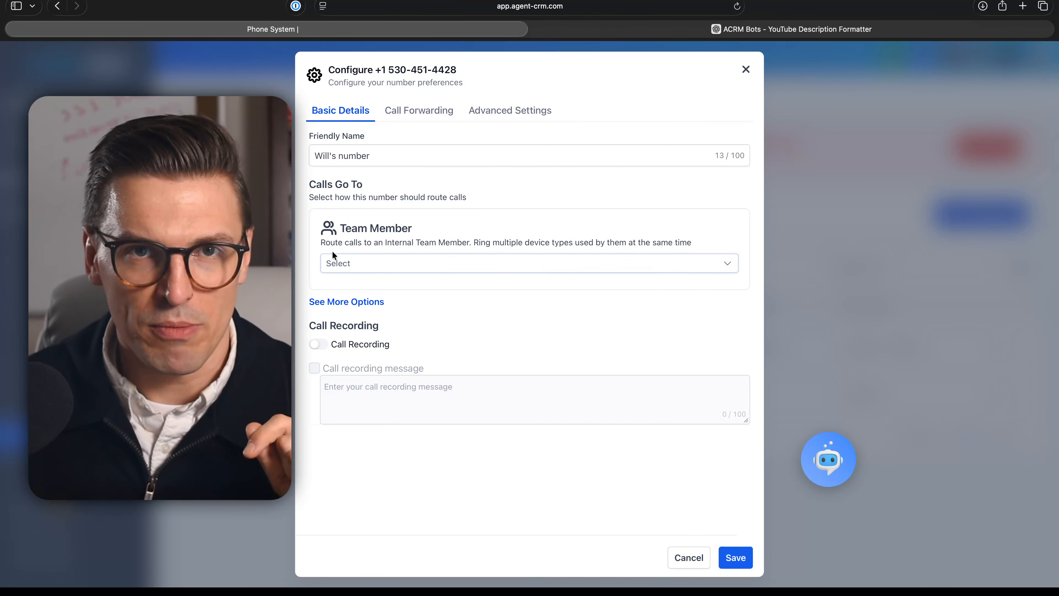
- Set the number's friendly name to ACA Number and route its calls to the last team member listed
{"action": "triple_click", "coordinate": [420, 156]}
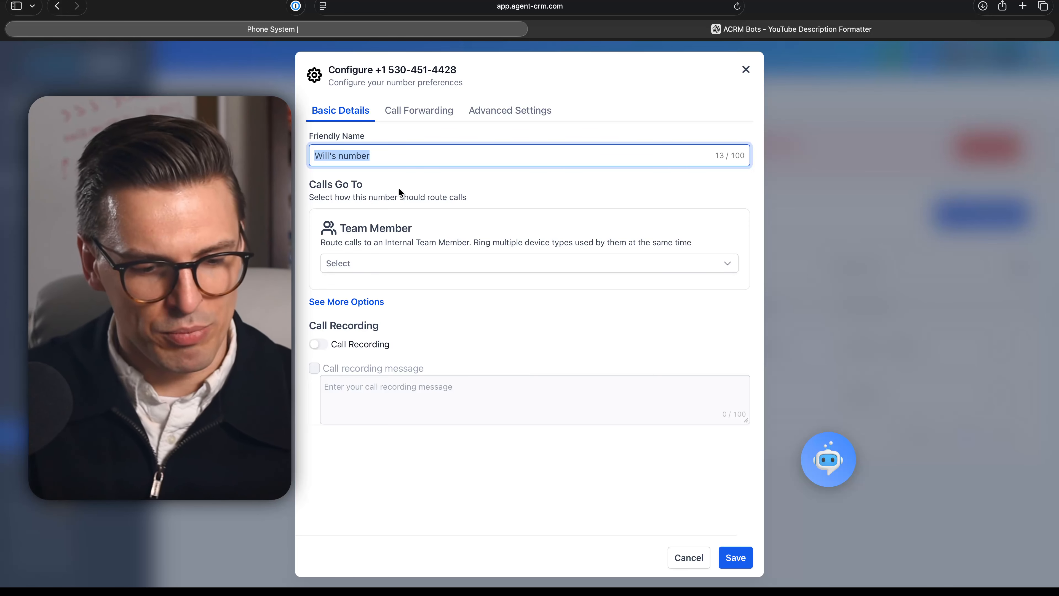
{"action": "type", "text": "ACA Number"}
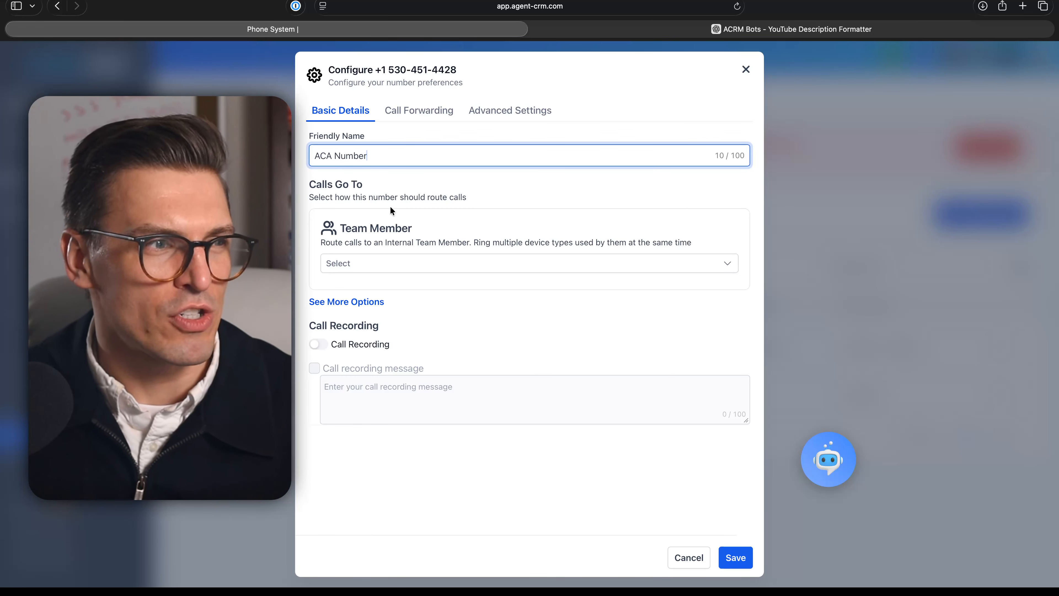
{"action": "left_click", "coordinate": [401, 263]}
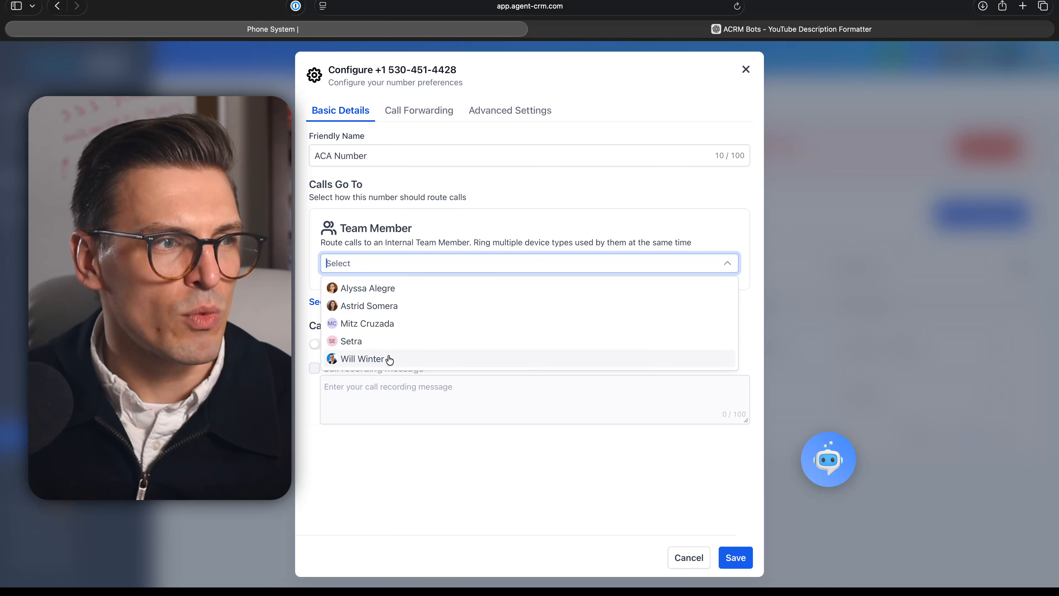
{"action": "left_click", "coordinate": [415, 359]}
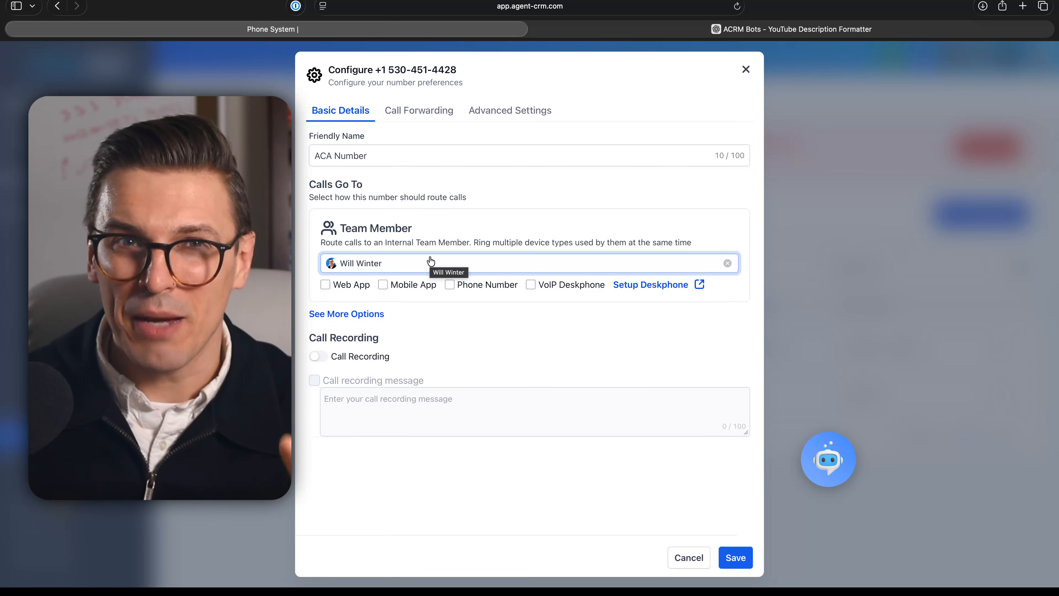
- Set the team member's calls to ring on Web App and Mobile App, leaving Phone Number unselected
{"action": "scroll", "coordinate": [431, 262], "scroll_direction": "up", "scroll_amount": 5}
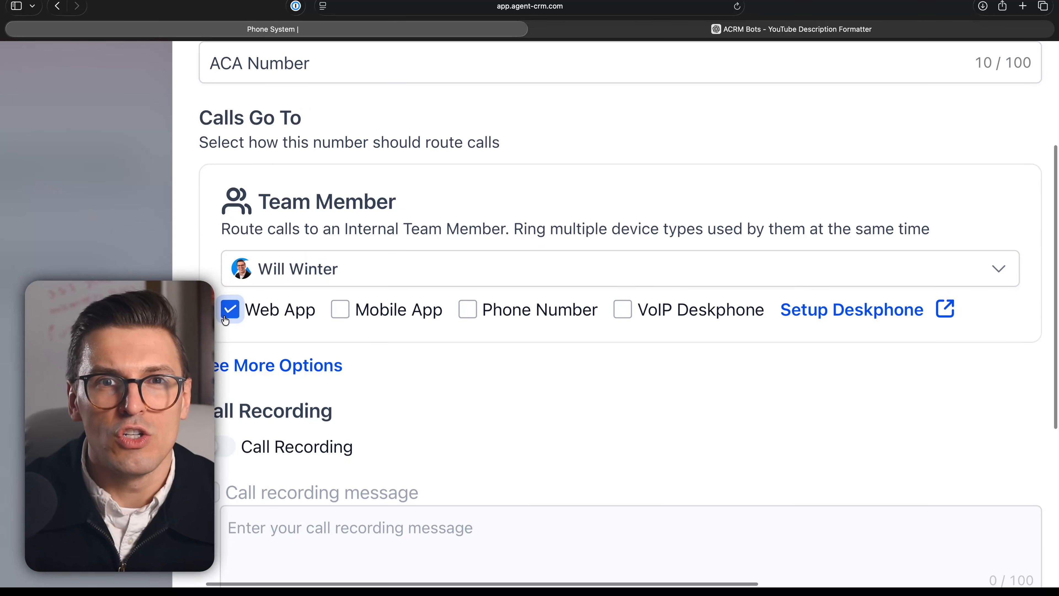
{"action": "left_click", "coordinate": [339, 309]}
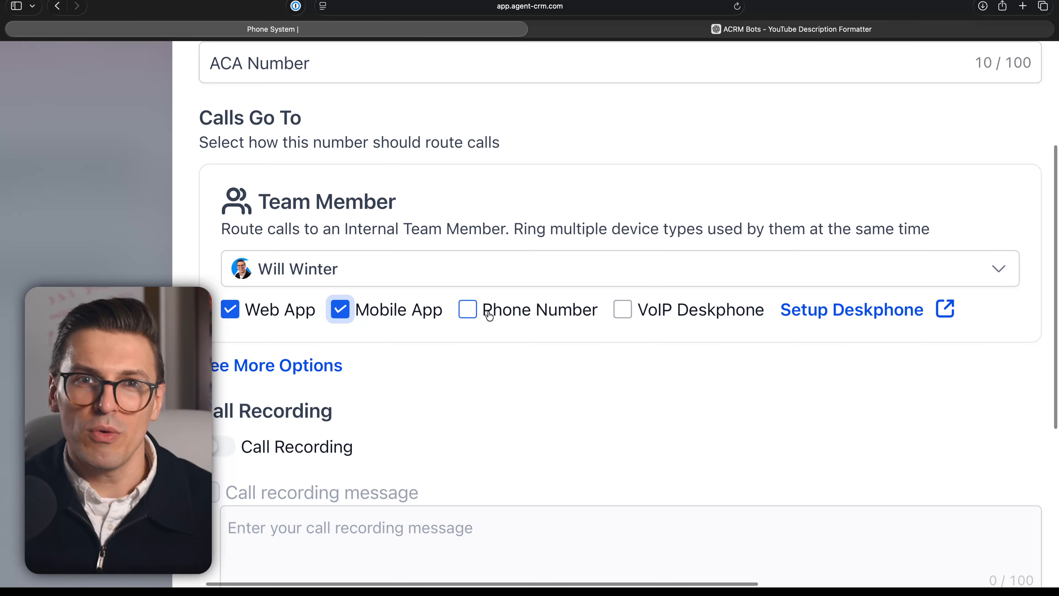
{"action": "left_click", "coordinate": [475, 314]}
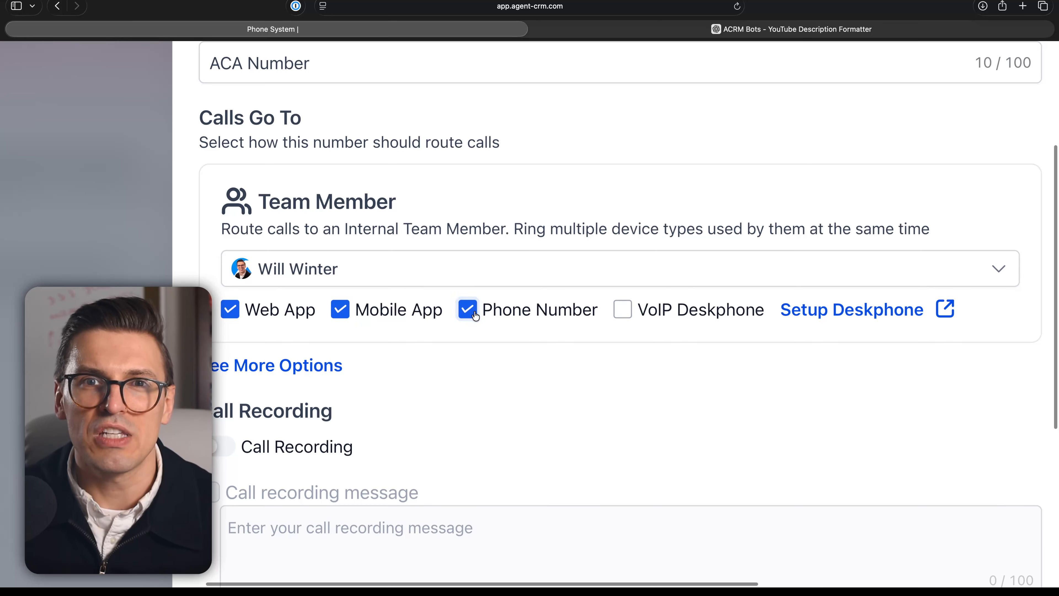
{"action": "left_click", "coordinate": [475, 316]}
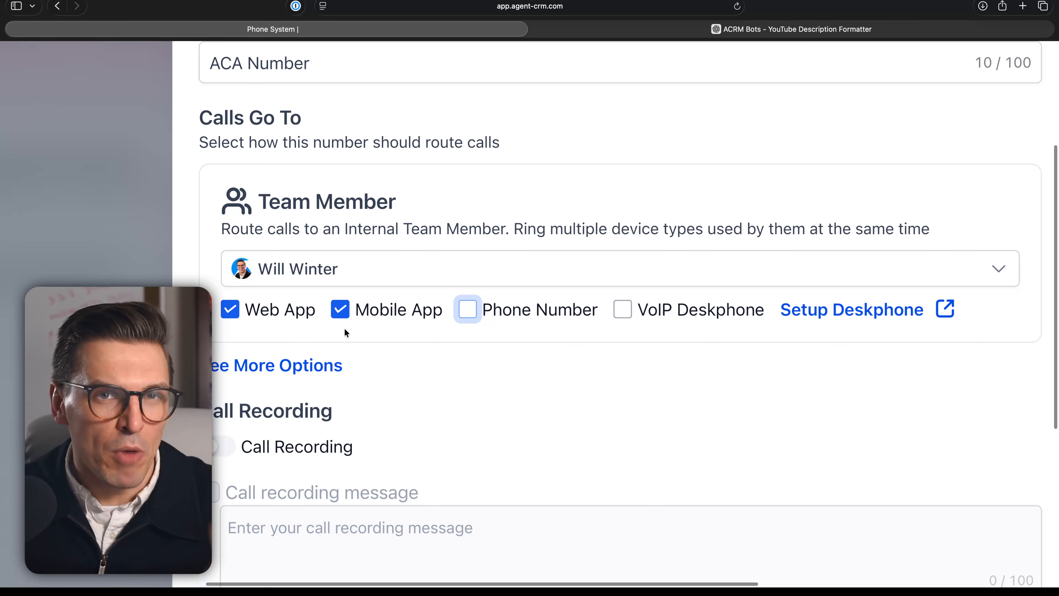
{"action": "scroll", "coordinate": [323, 344], "scroll_direction": "down", "scroll_amount": 5}
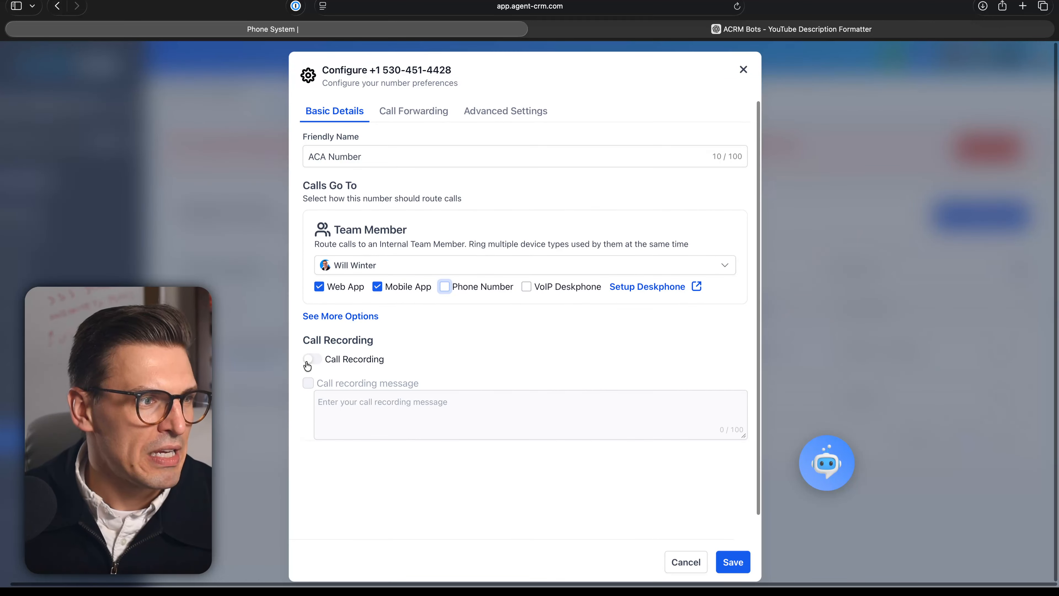
- Enable call recording, clear and disable the call recording message, and save the number's configuration
{"action": "left_click", "coordinate": [443, 115]}
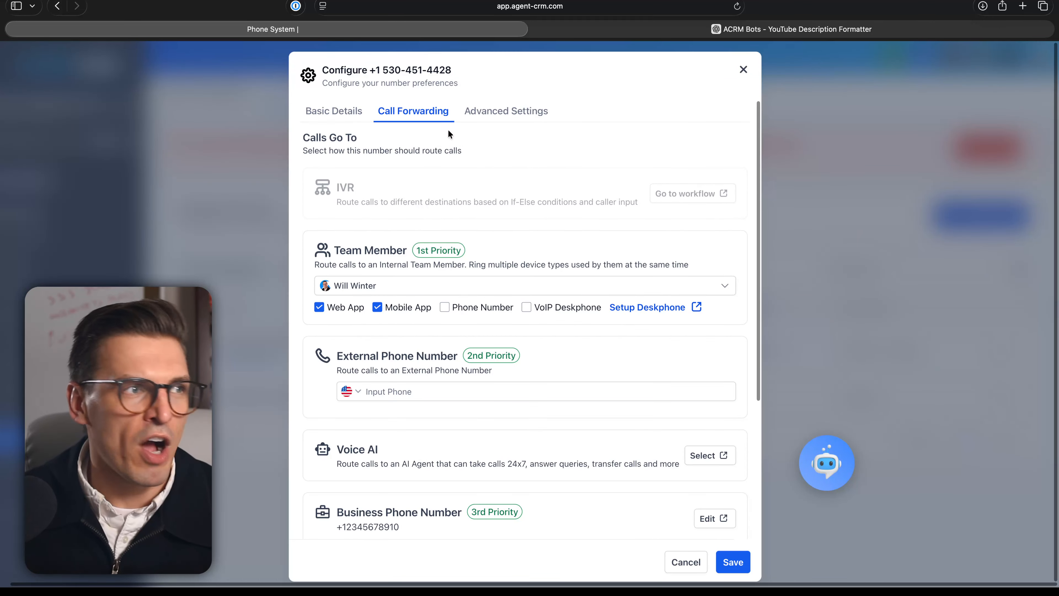
{"action": "left_click", "coordinate": [321, 120]}
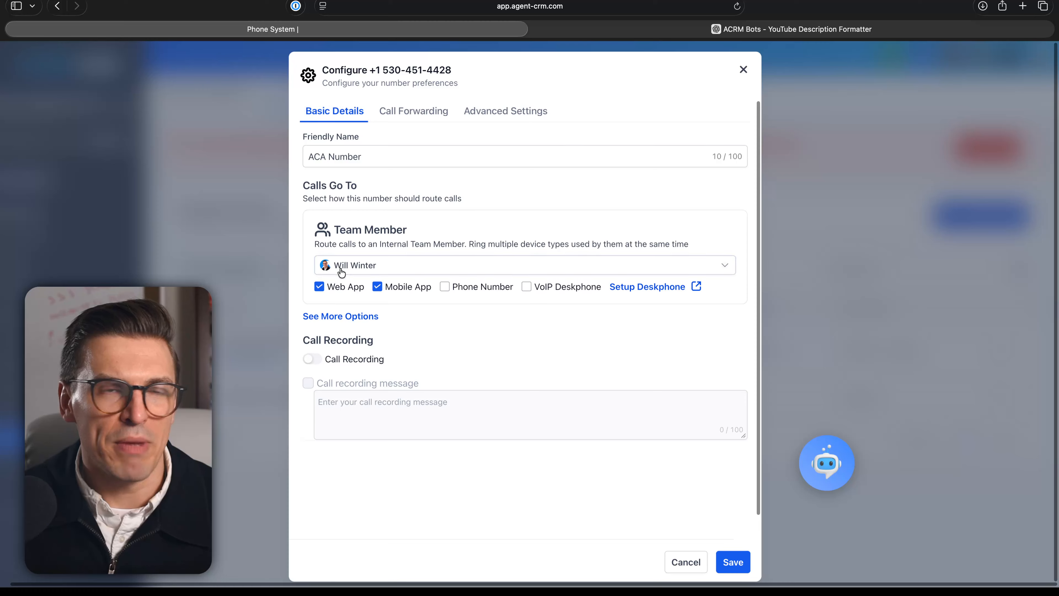
{"action": "left_click", "coordinate": [312, 359]}
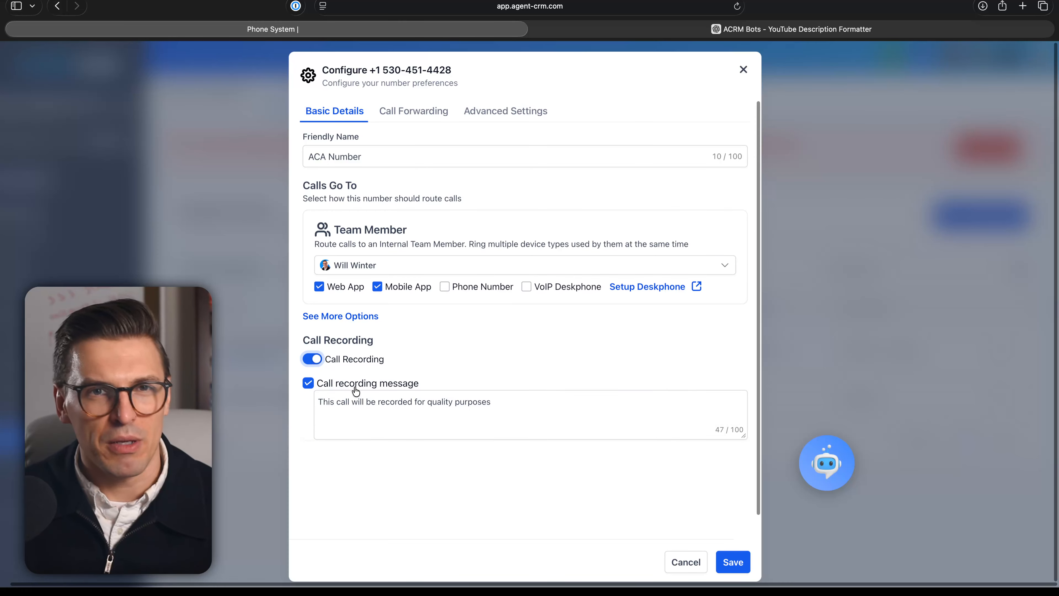
{"action": "scroll", "coordinate": [352, 397], "scroll_direction": "up", "scroll_amount": 5}
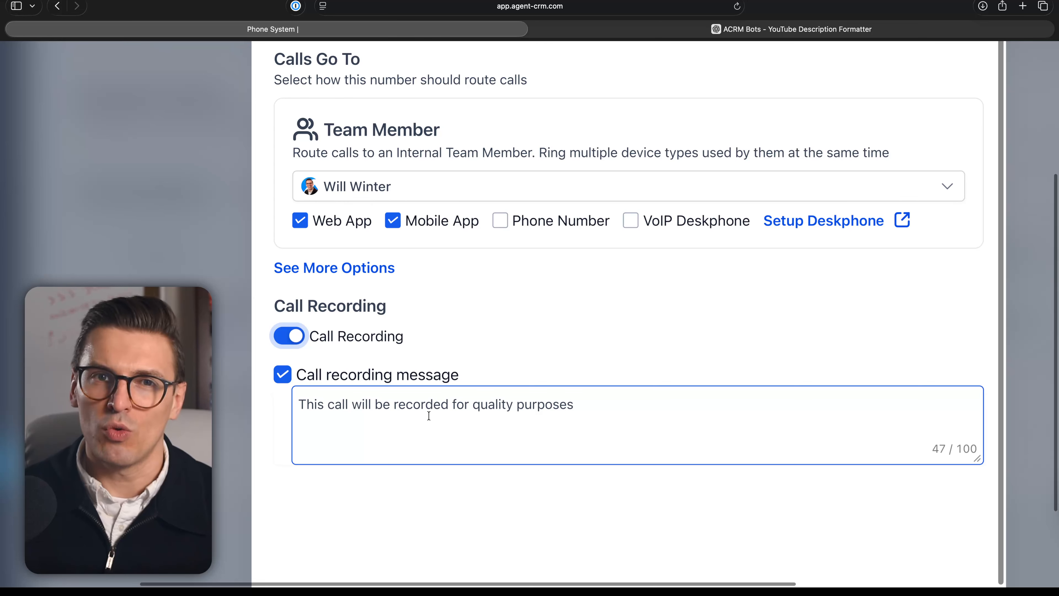
{"action": "triple_click", "coordinate": [602, 394]}
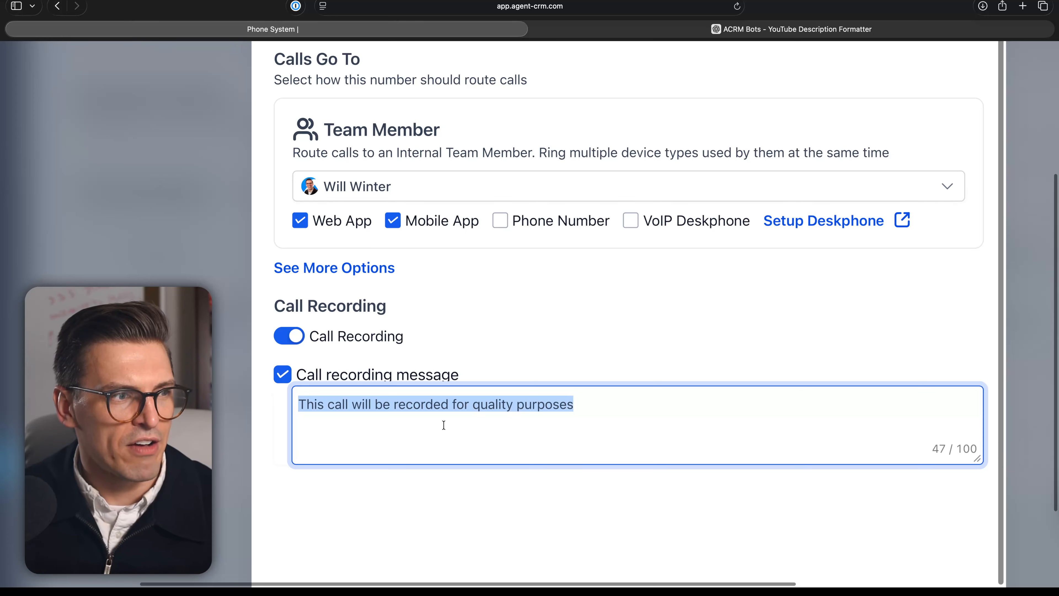
{"action": "key", "text": "BackSpace"}
{"action": "scroll", "coordinate": [461, 417], "scroll_direction": "down", "scroll_amount": 5}
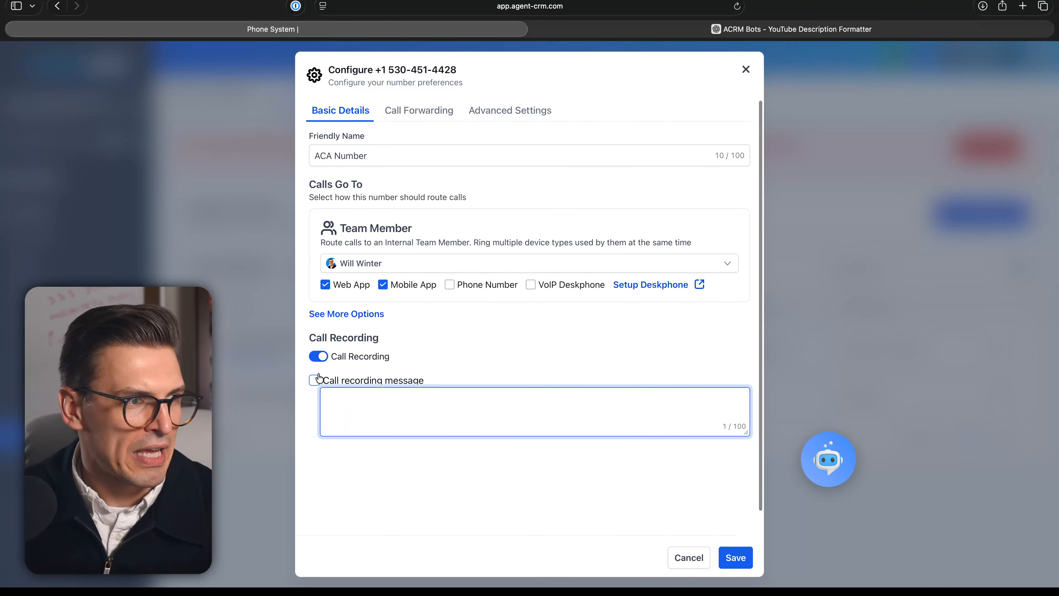
{"action": "left_click", "coordinate": [736, 551]}
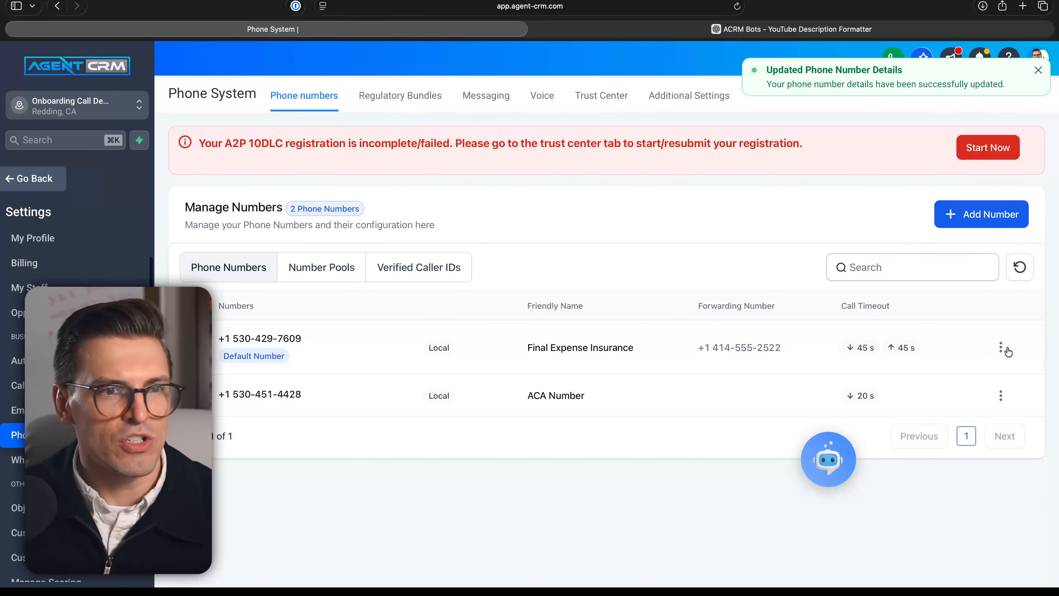
- Reopen the ACA Number's configuration and go through its call forwarding options down to the timeout settings
{"action": "left_click", "coordinate": [1006, 396]}
{"action": "left_click", "coordinate": [936, 476]}
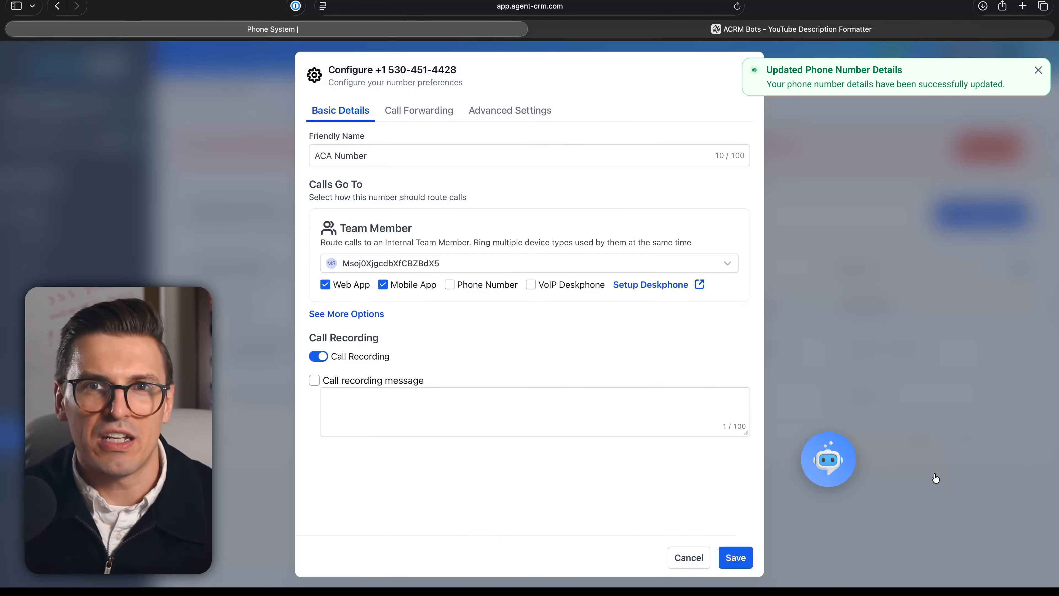
{"action": "left_click", "coordinate": [404, 121]}
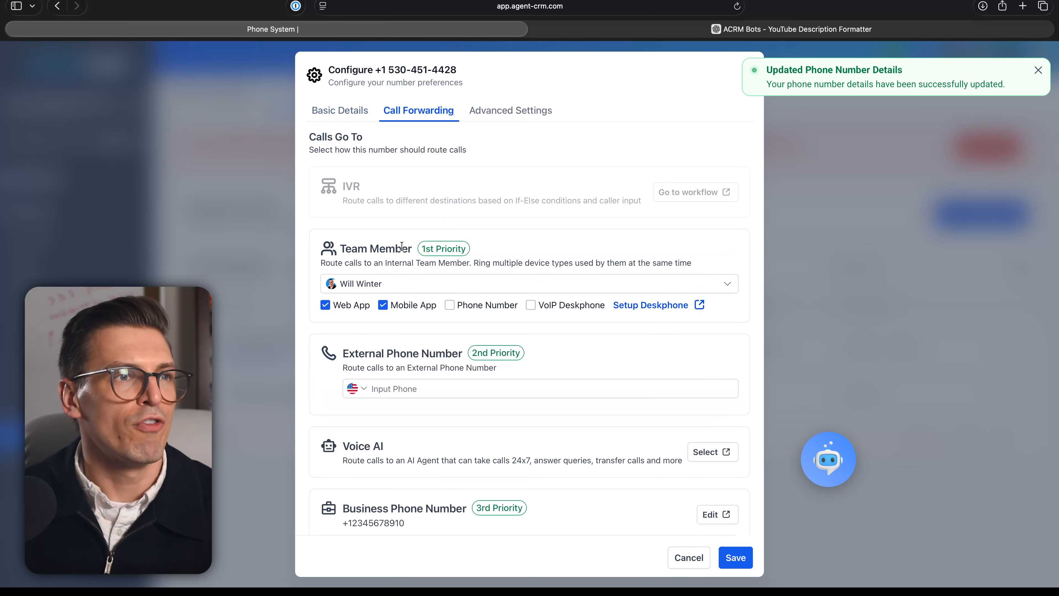
{"action": "scroll", "coordinate": [404, 251], "scroll_direction": "down", "scroll_amount": 1}
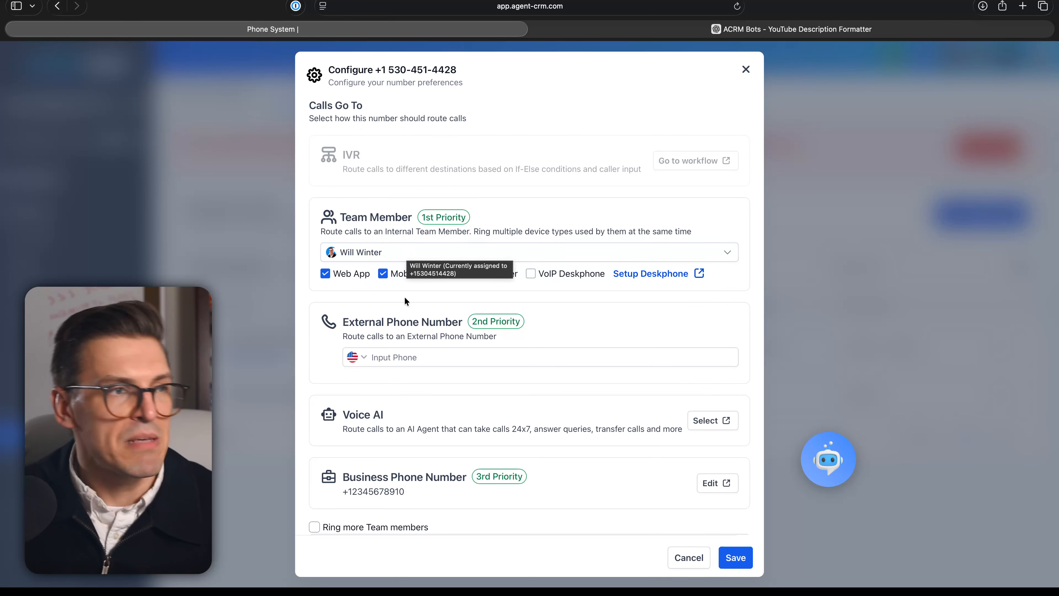
{"action": "scroll", "coordinate": [407, 346], "scroll_direction": "down", "scroll_amount": 1}
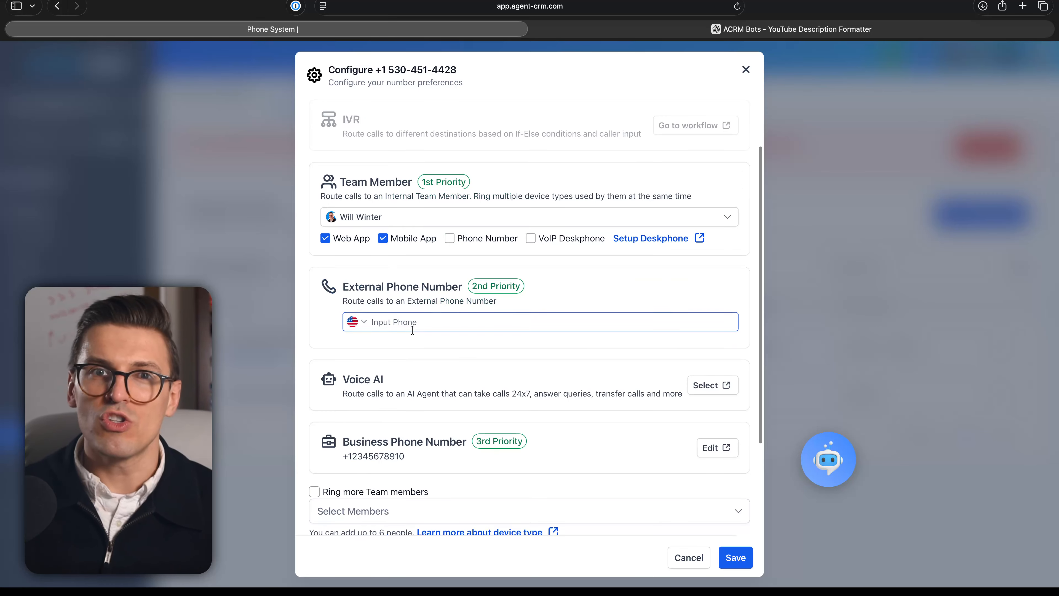
{"action": "scroll", "coordinate": [405, 359], "scroll_direction": "down", "scroll_amount": 2}
{"action": "scroll", "coordinate": [403, 365], "scroll_direction": "down", "scroll_amount": 2}
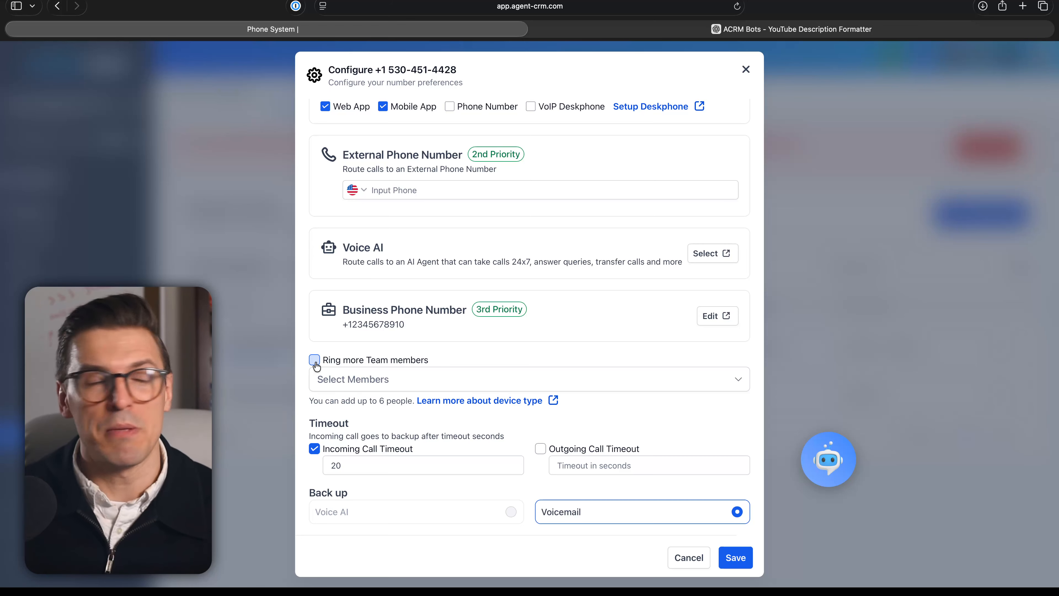
- Enable the outgoing call timeout and set it to 40 seconds
{"action": "scroll", "coordinate": [337, 412], "scroll_direction": "up", "scroll_amount": 5}
{"action": "scroll", "coordinate": [337, 412], "scroll_direction": "down", "scroll_amount": 2}
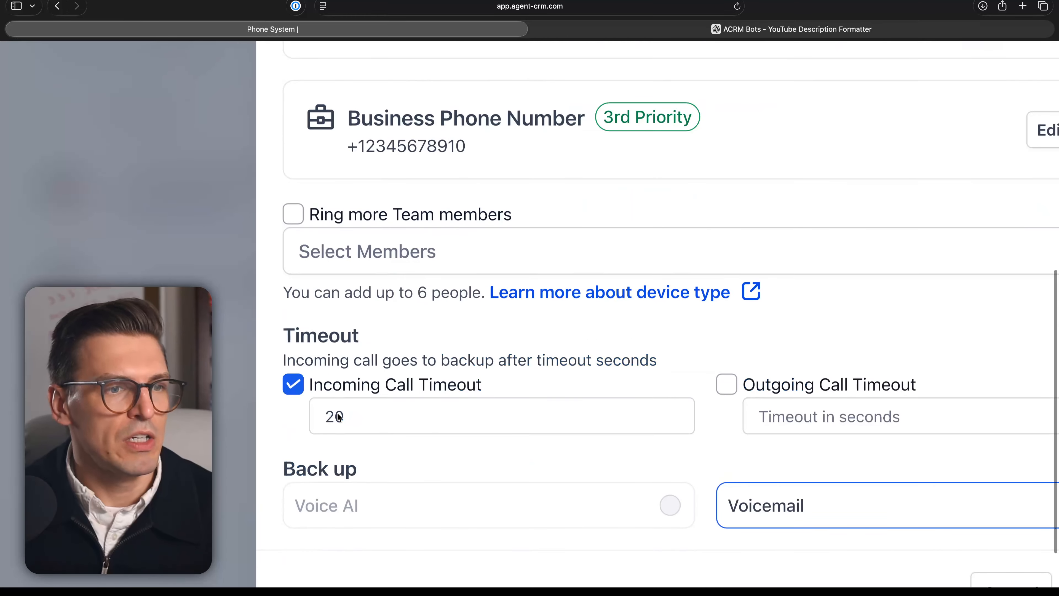
{"action": "scroll", "coordinate": [337, 414], "scroll_direction": "right", "scroll_amount": 1}
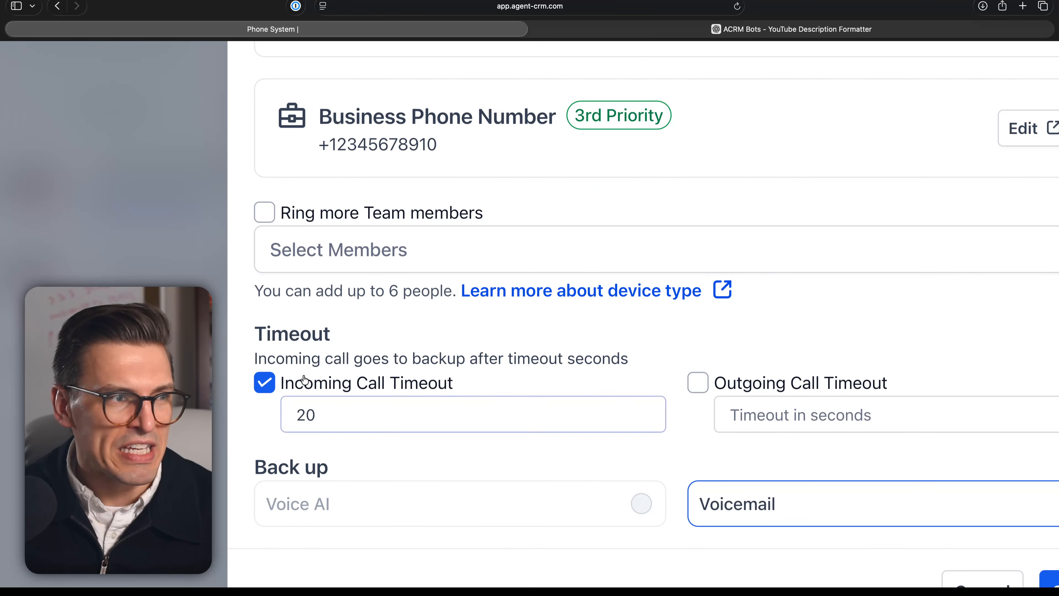
{"action": "scroll", "coordinate": [313, 380], "scroll_direction": "right", "scroll_amount": 1}
{"action": "left_click", "coordinate": [664, 382]}
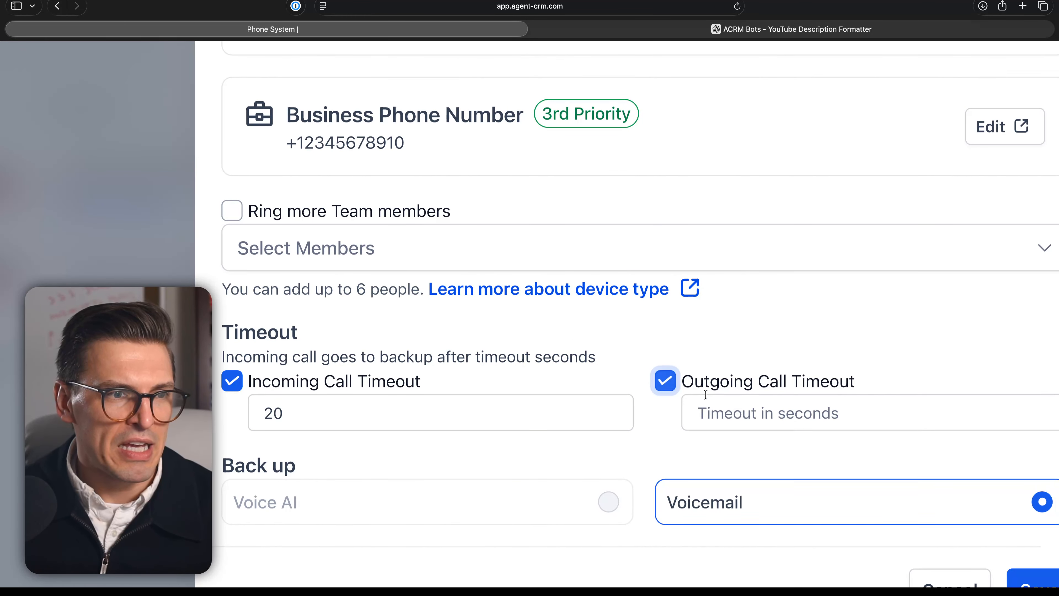
{"action": "left_click", "coordinate": [702, 411]}
{"action": "type", "text": "40"}
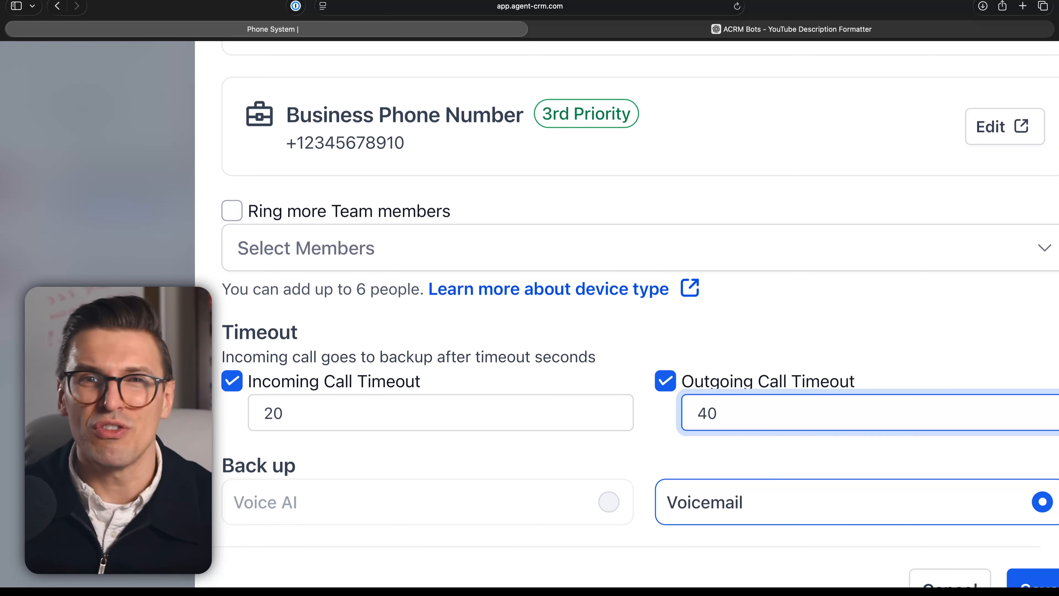
{"action": "scroll", "coordinate": [709, 398], "scroll_direction": "down", "scroll_amount": 5}
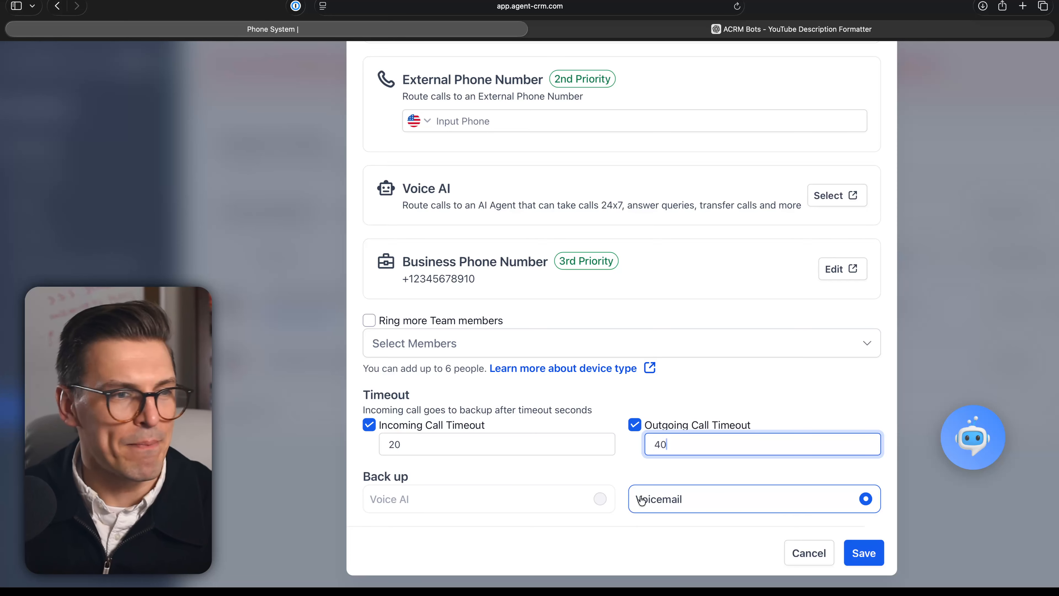
- Enable the whisper message in the number's advanced settings
{"action": "scroll", "coordinate": [643, 334], "scroll_direction": "up", "scroll_amount": 5}
{"action": "scroll", "coordinate": [657, 177], "scroll_direction": "up", "scroll_amount": 3}
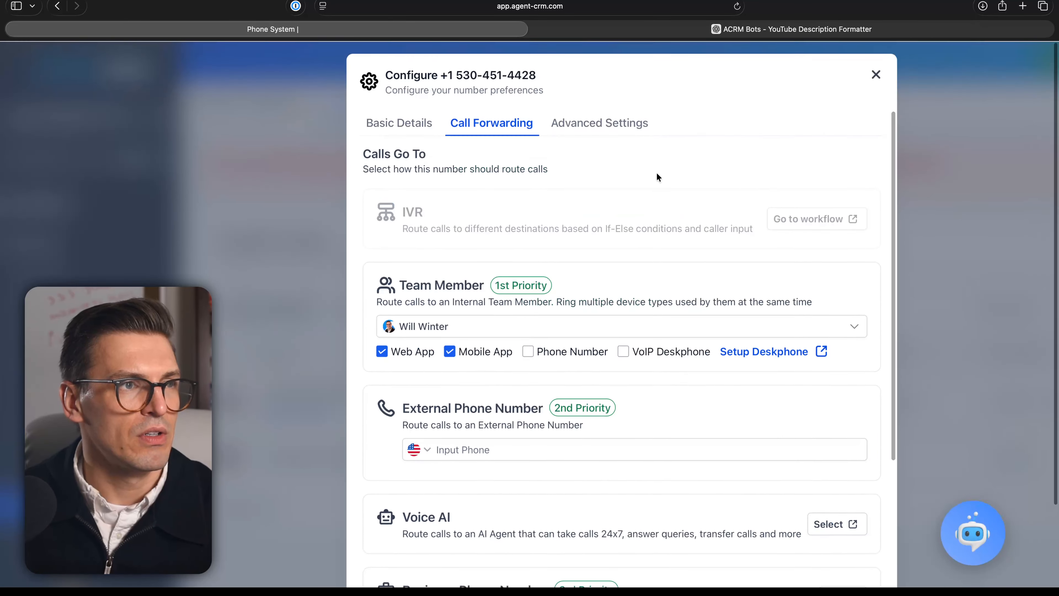
{"action": "left_click", "coordinate": [632, 124]}
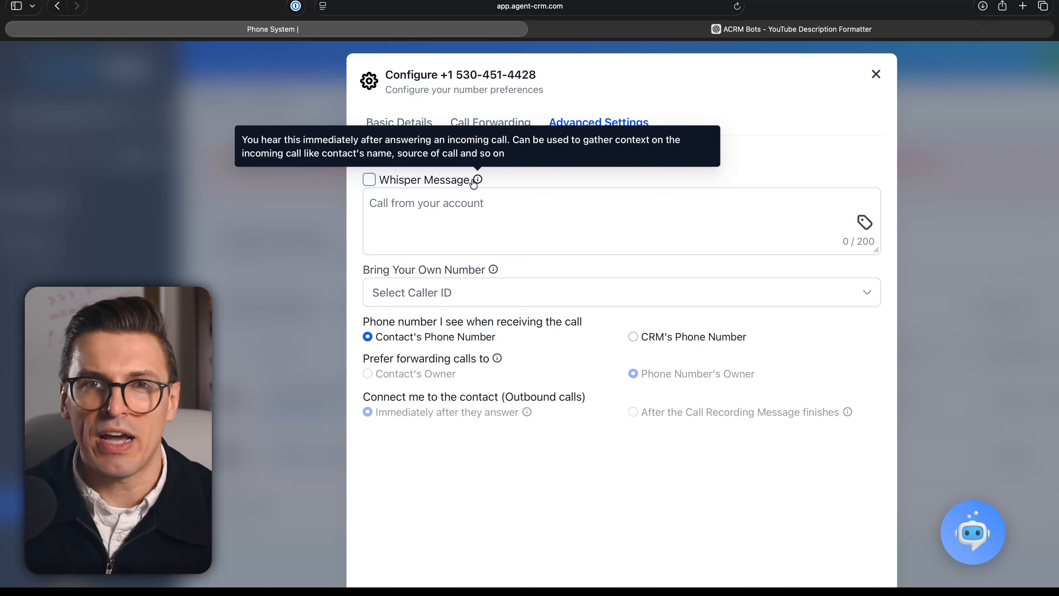
{"action": "left_click", "coordinate": [370, 180]}
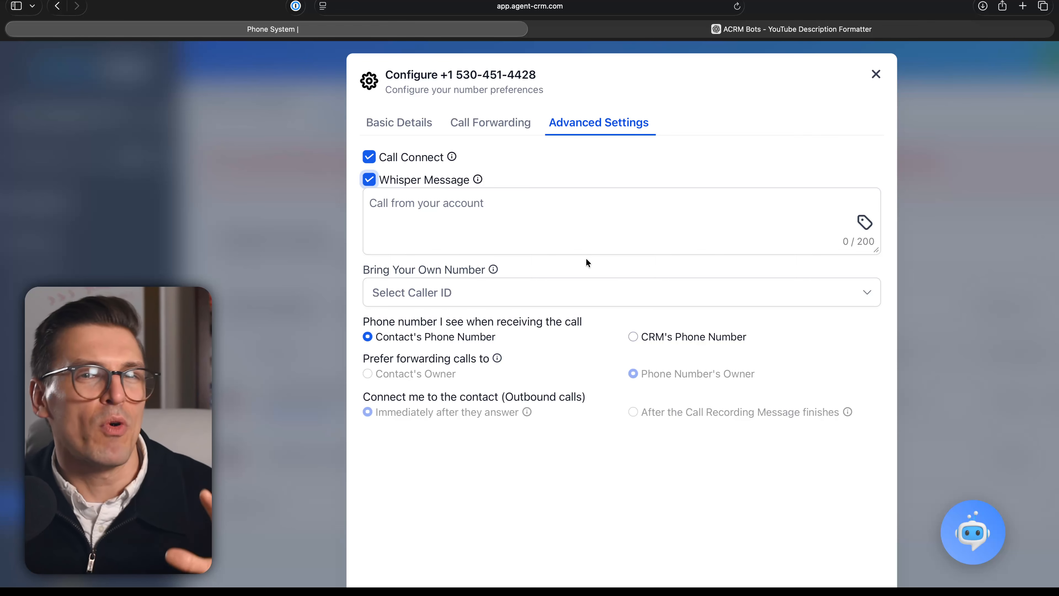
- Insert the contact's name custom value, {{contact.name}}, into the whisper message
{"action": "left_click", "coordinate": [575, 230]}
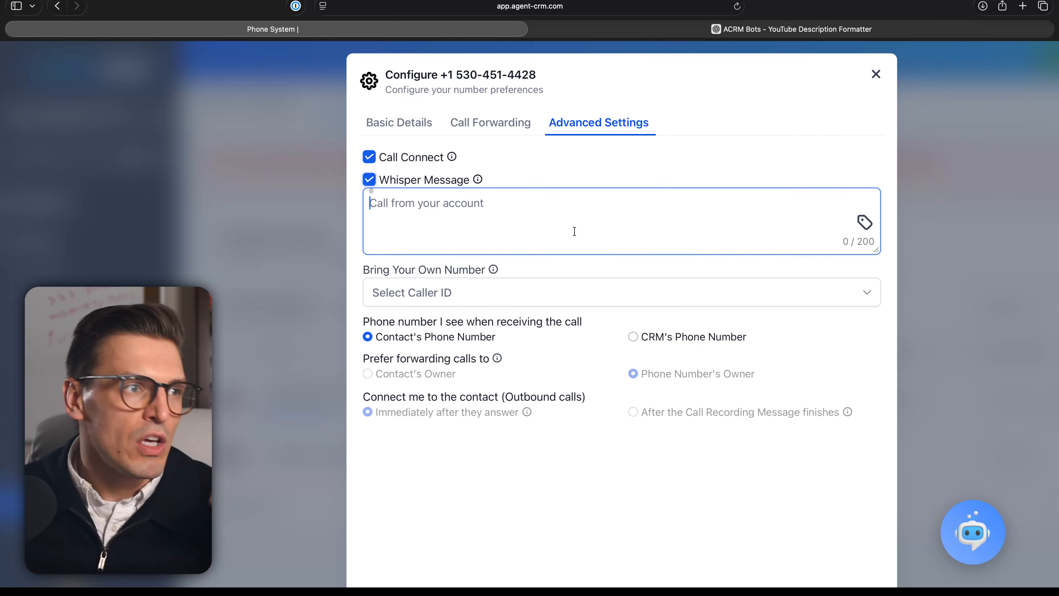
{"action": "left_click", "coordinate": [864, 222]}
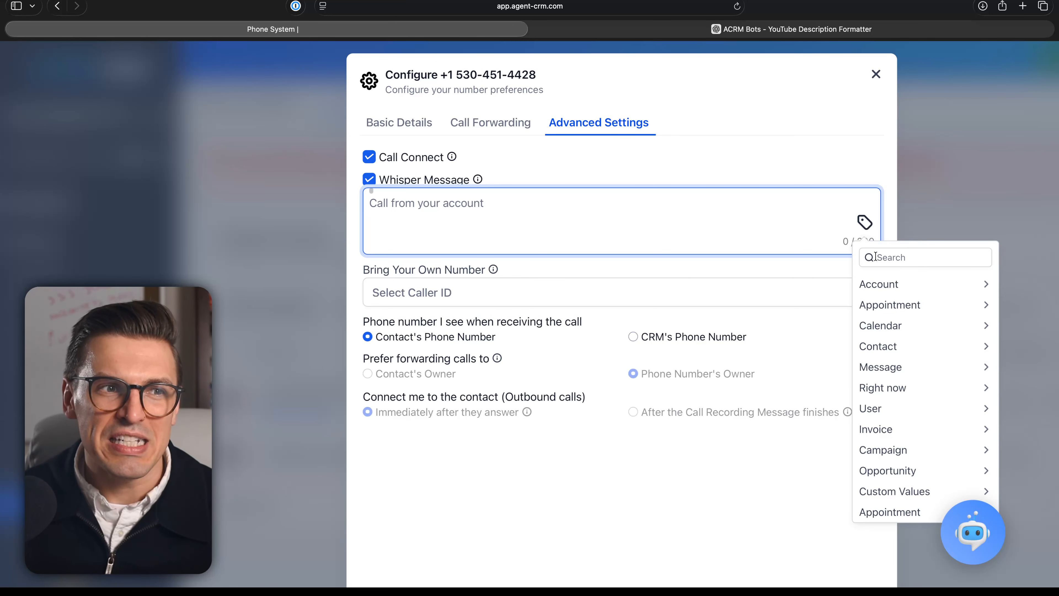
{"action": "mouse_move", "coordinate": [890, 283]}
{"action": "scroll", "coordinate": [889, 281], "scroll_direction": "right", "scroll_amount": 1}
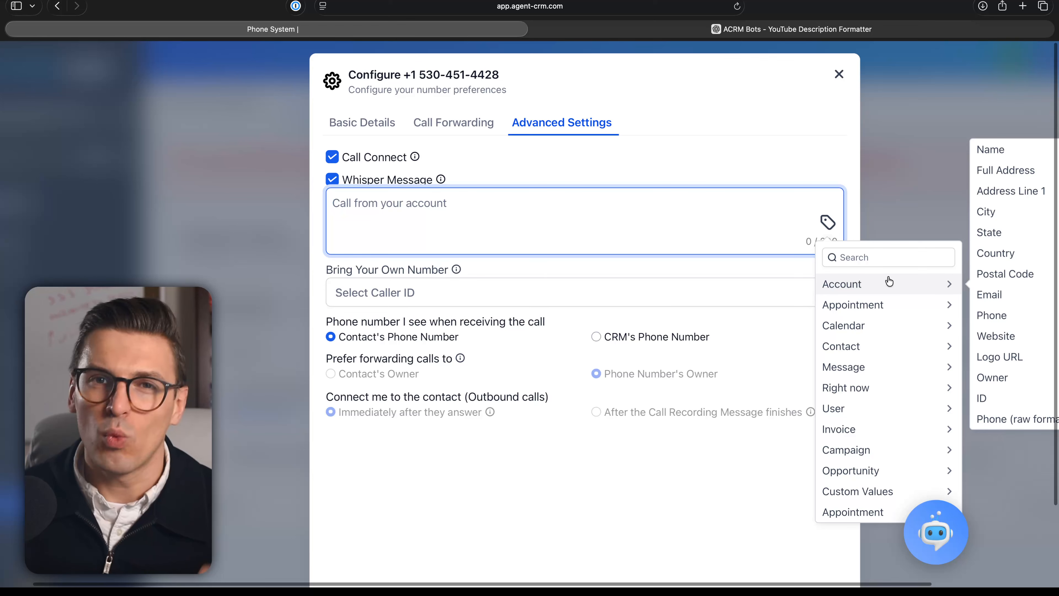
{"action": "scroll", "coordinate": [889, 282], "scroll_direction": "right", "scroll_amount": 1}
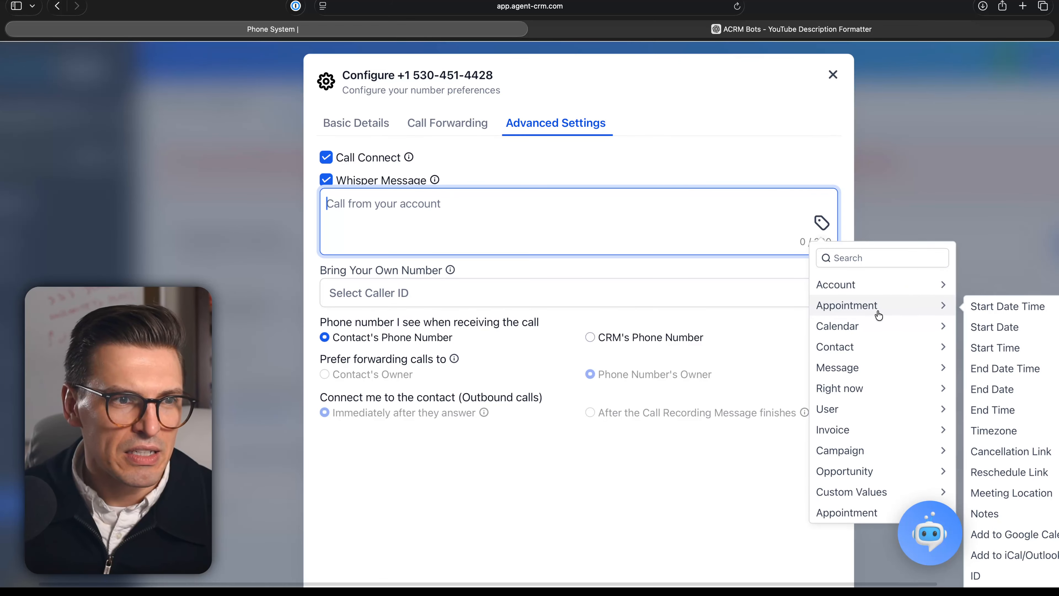
{"action": "mouse_move", "coordinate": [868, 346]}
{"action": "left_click", "coordinate": [1022, 177]}
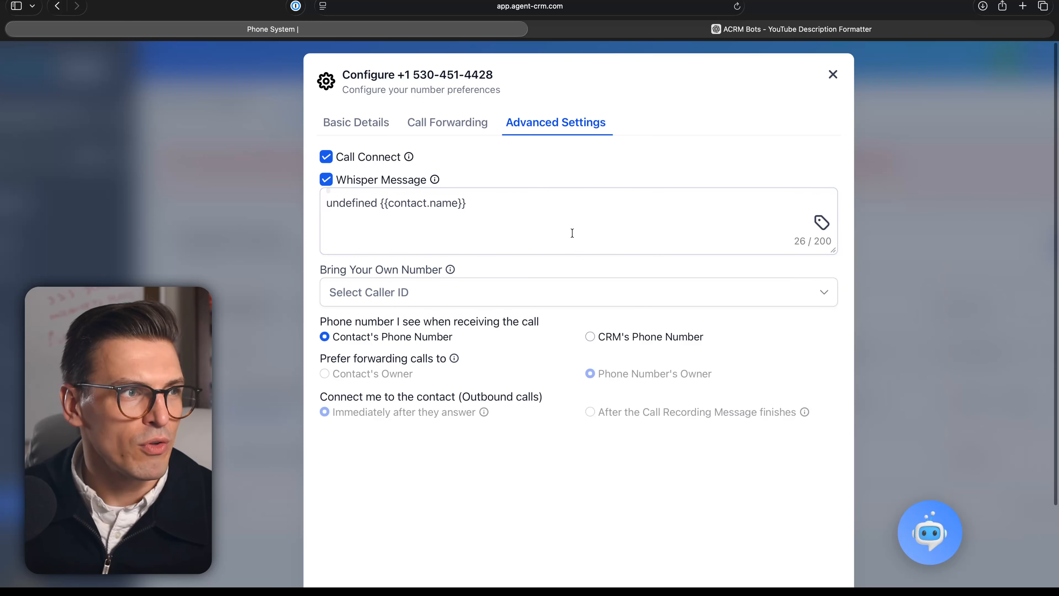
- Add the text "is calling from your Agetnc CMR zdxdhslkjh" after the contact name in the whisper message
{"action": "type", "text": "is calling"}
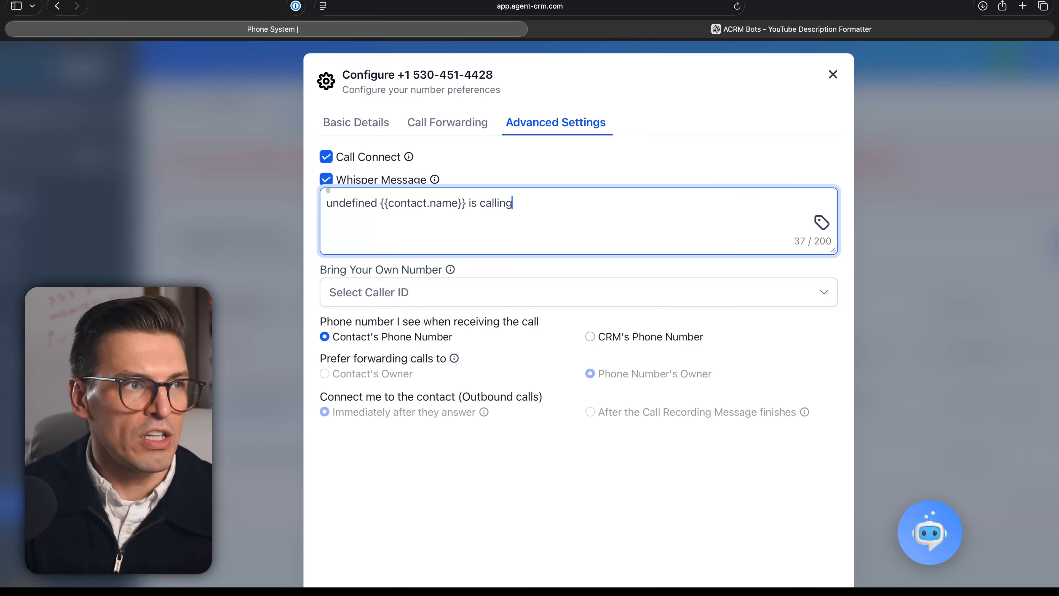
{"action": "type", "text": " from your Agetnc RM"}
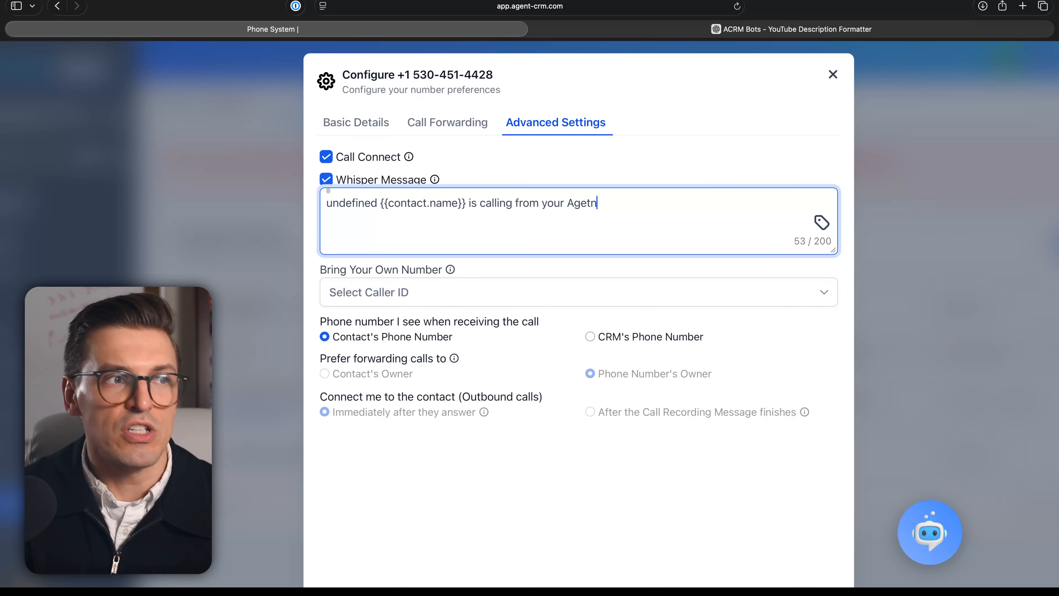
{"action": "key", "text": "BackSpace"}
{"action": "key", "text": "BackSpace"}
{"action": "type", "text": "CMR zdxdhslkjh"}
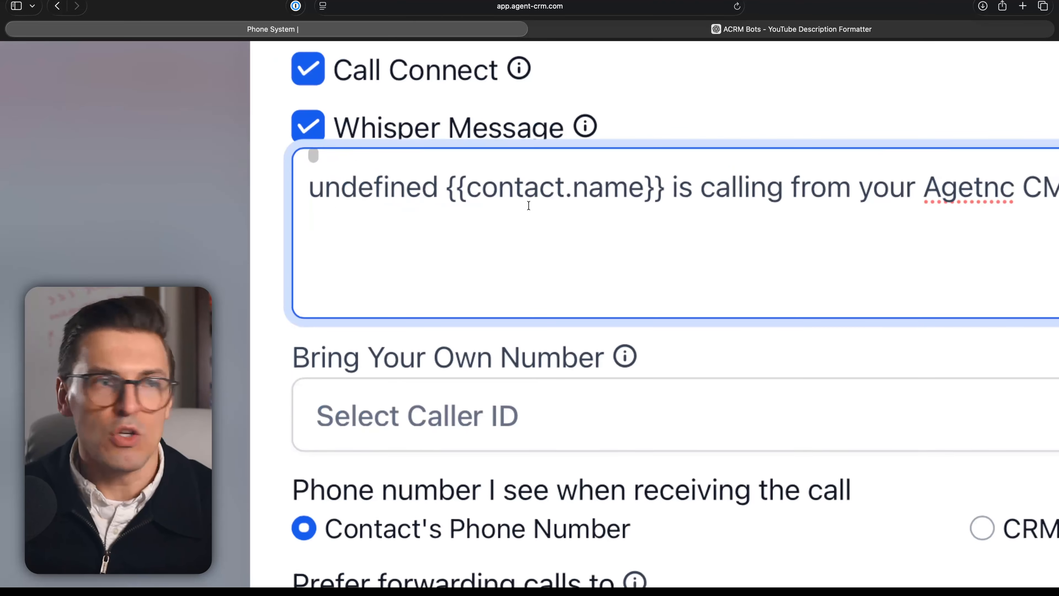
- Check the available caller IDs under Bring Your Own Number and save the phone number's configuration
{"action": "scroll", "coordinate": [552, 216], "scroll_direction": "right", "scroll_amount": 1}
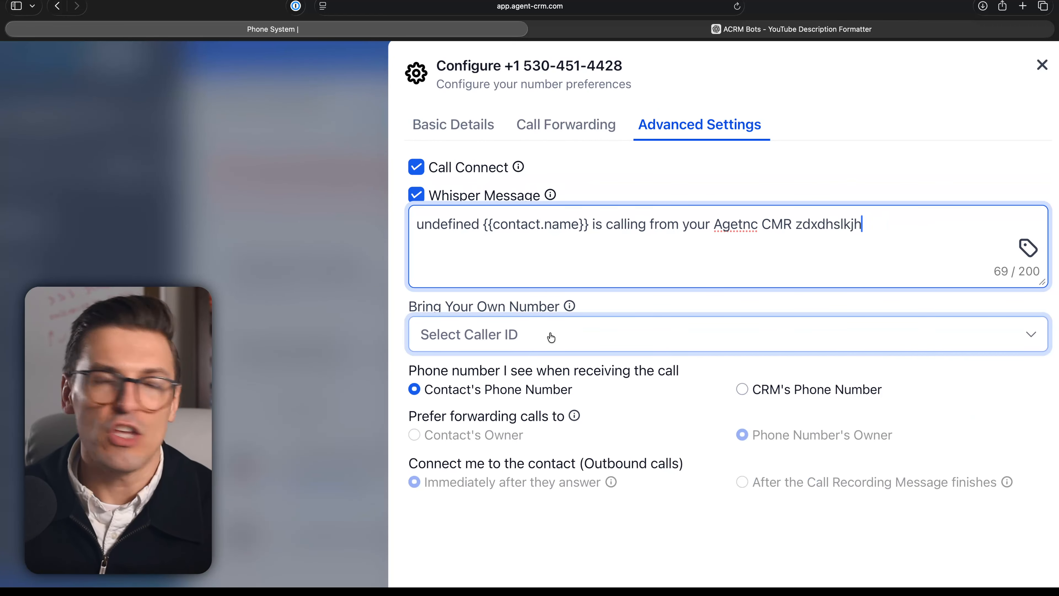
{"action": "left_click", "coordinate": [552, 338]}
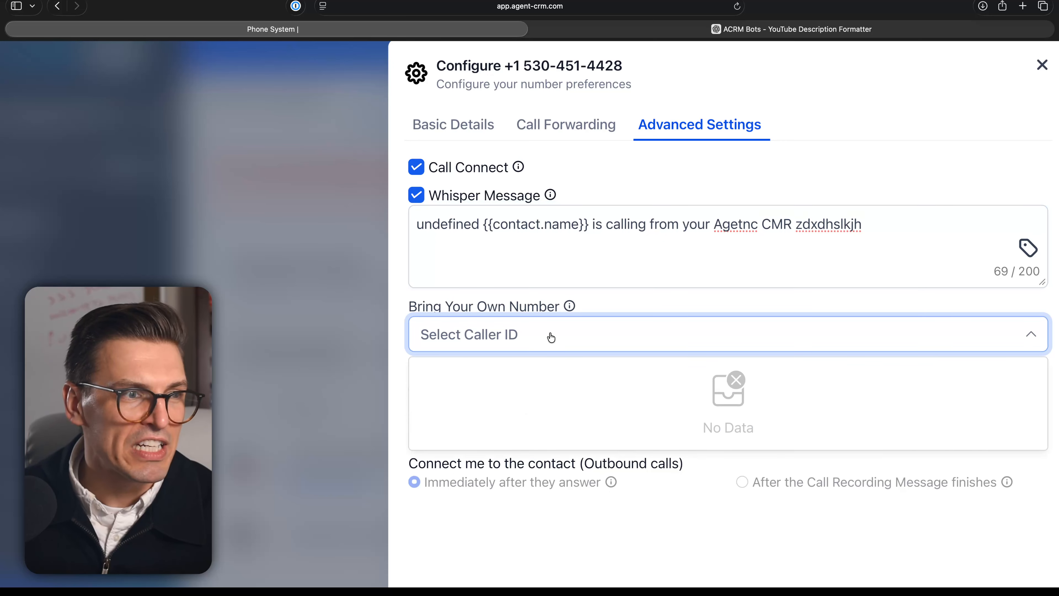
{"action": "left_click", "coordinate": [604, 278]}
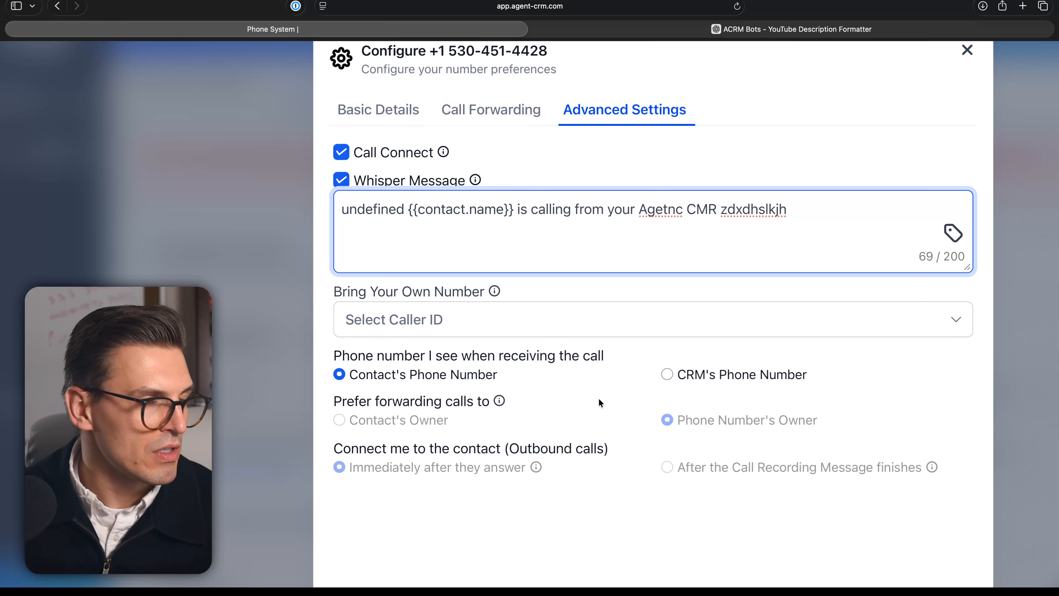
{"action": "scroll", "coordinate": [598, 398], "scroll_direction": "down", "scroll_amount": 5}
{"action": "scroll", "coordinate": [599, 398], "scroll_direction": "down", "scroll_amount": 1}
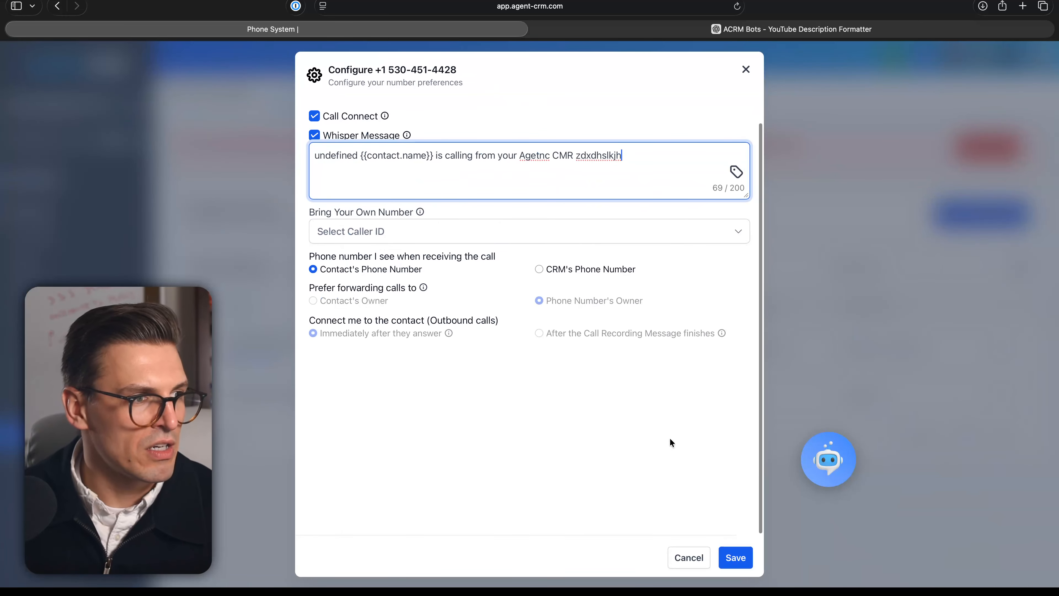
{"action": "left_click", "coordinate": [732, 555]}
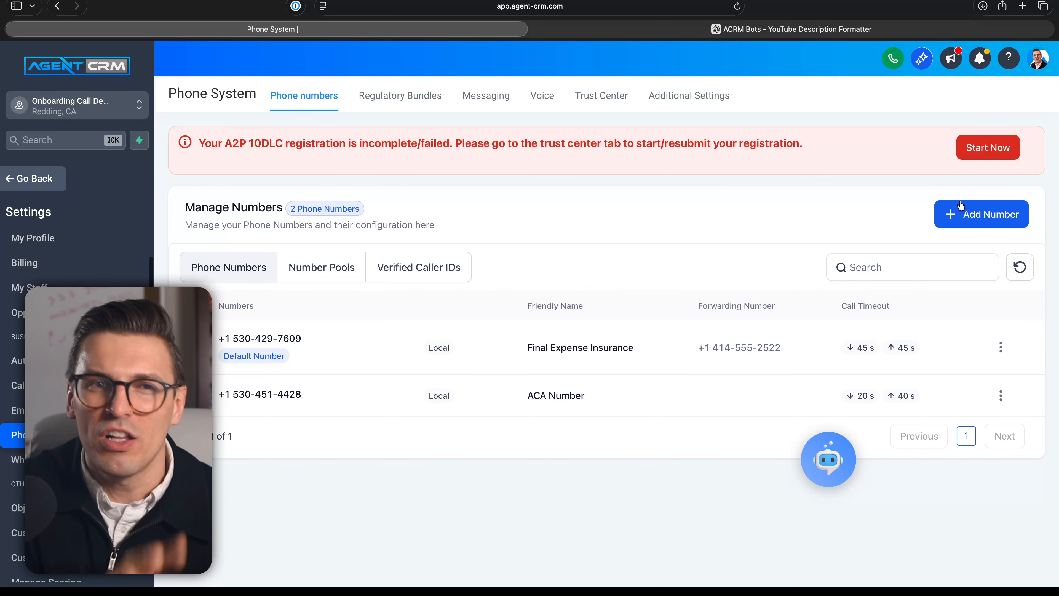
{"action": "left_click", "coordinate": [960, 204]}
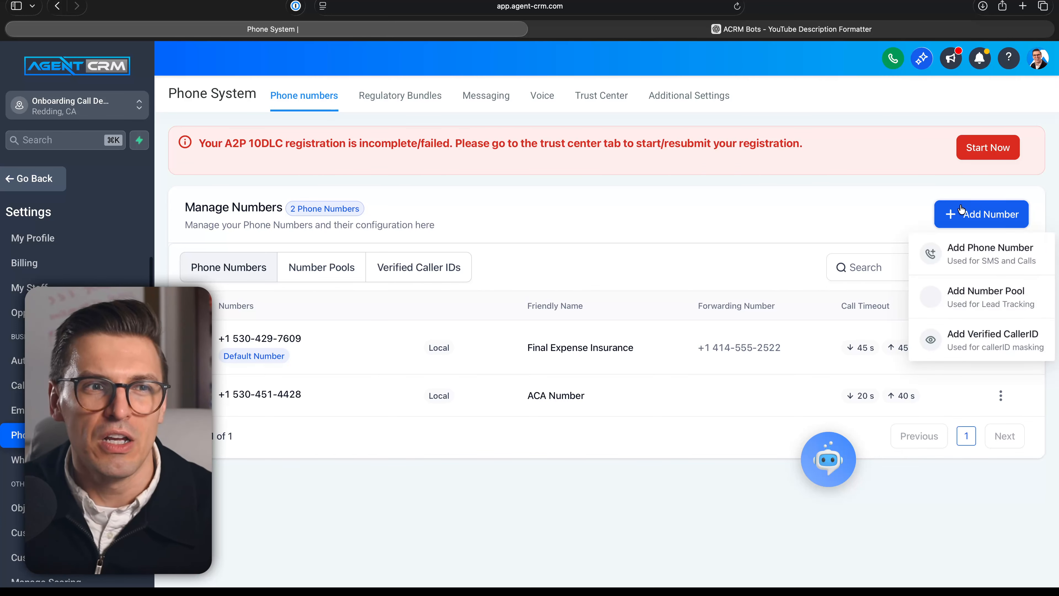
{"action": "left_click", "coordinate": [986, 343]}
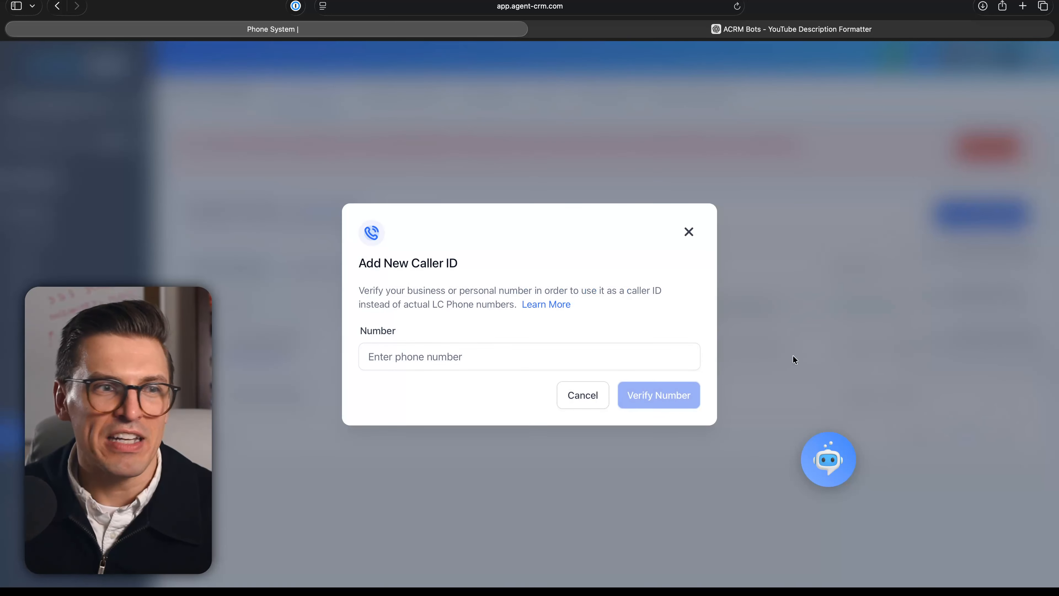
{"action": "left_click", "coordinate": [493, 362]}
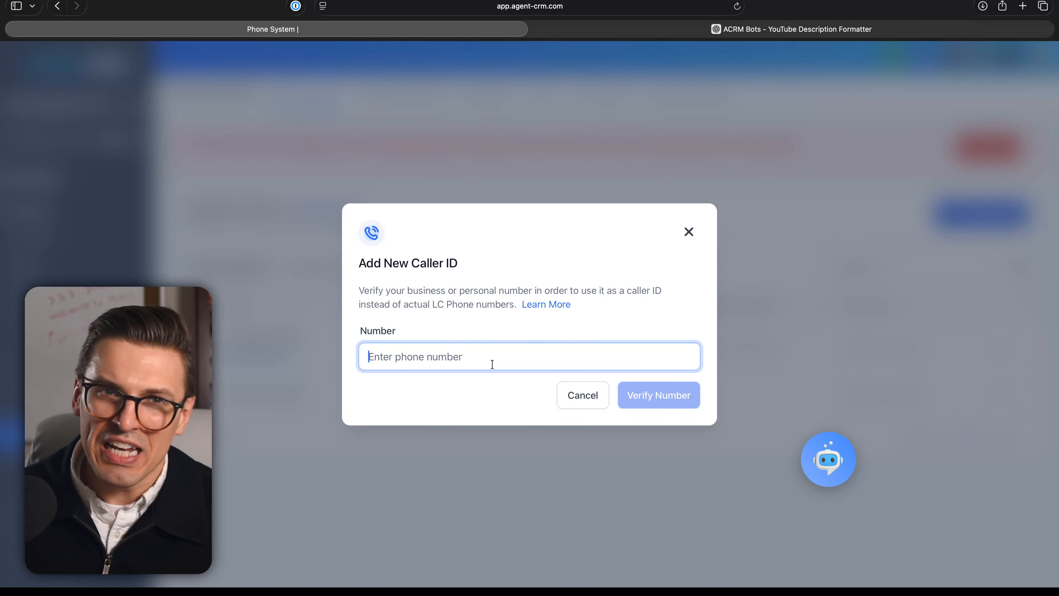
{"action": "type", "text": "234i7345"}
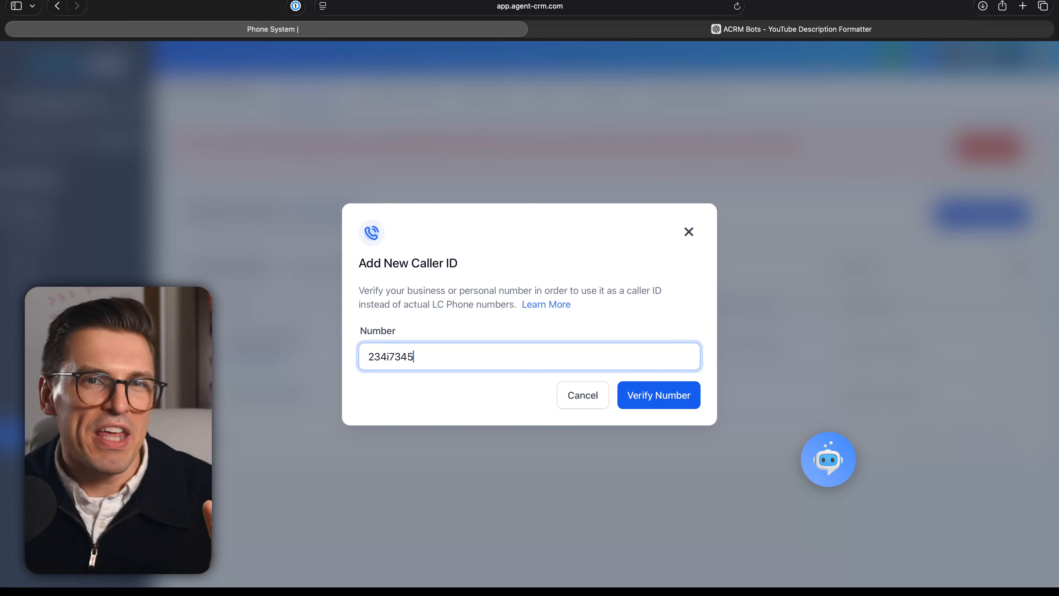
{"action": "left_click", "coordinate": [689, 232]}
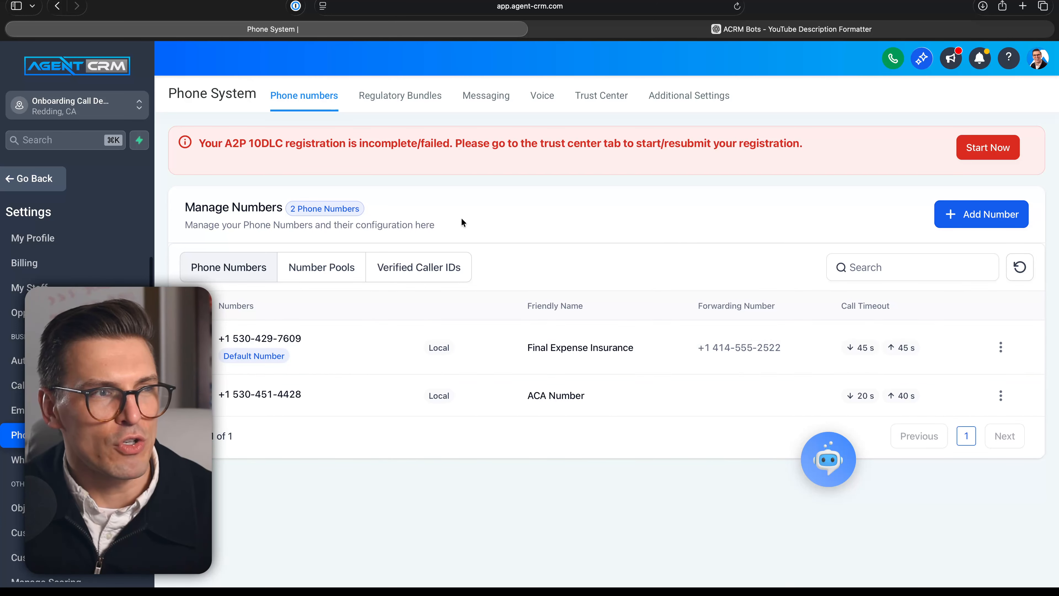
- Examine the messaging compliance settings for the opt-out message, sender information, periodic opt-out and blocking of Texas messages
{"action": "left_click", "coordinate": [401, 102]}
{"action": "left_click", "coordinate": [495, 97]}
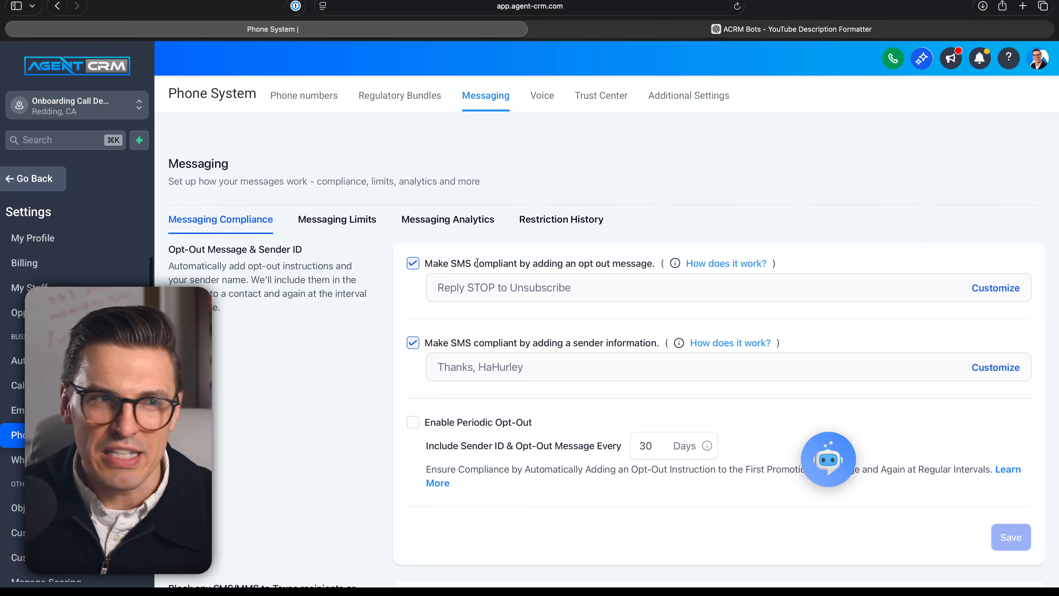
{"action": "scroll", "coordinate": [478, 263], "scroll_direction": "up", "scroll_amount": 5}
{"action": "scroll", "coordinate": [464, 287], "scroll_direction": "down", "scroll_amount": 1}
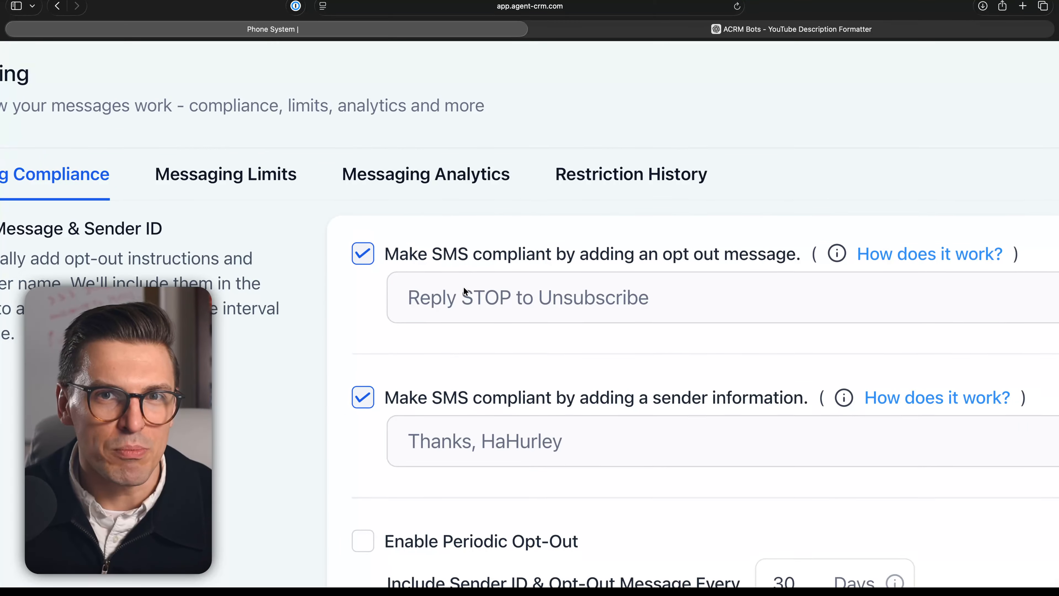
{"action": "scroll", "coordinate": [464, 287], "scroll_direction": "down", "scroll_amount": 3}
{"action": "scroll", "coordinate": [464, 287], "scroll_direction": "down", "scroll_amount": 5}
{"action": "scroll", "coordinate": [477, 351], "scroll_direction": "down", "scroll_amount": 2}
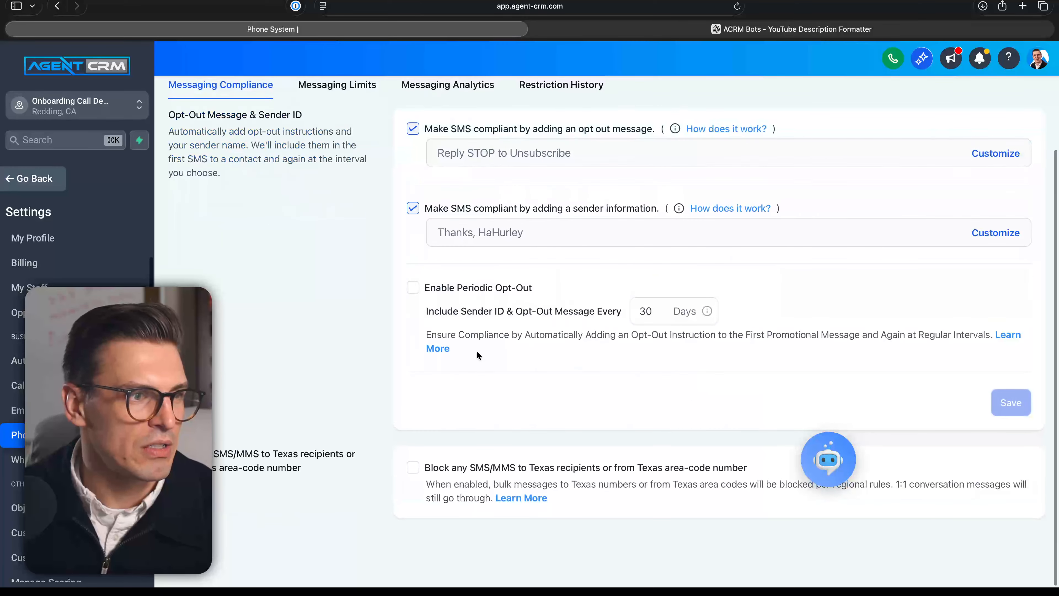
{"action": "scroll", "coordinate": [433, 475], "scroll_direction": "up", "scroll_amount": 5}
{"action": "scroll", "coordinate": [433, 478], "scroll_direction": "down", "scroll_amount": 2}
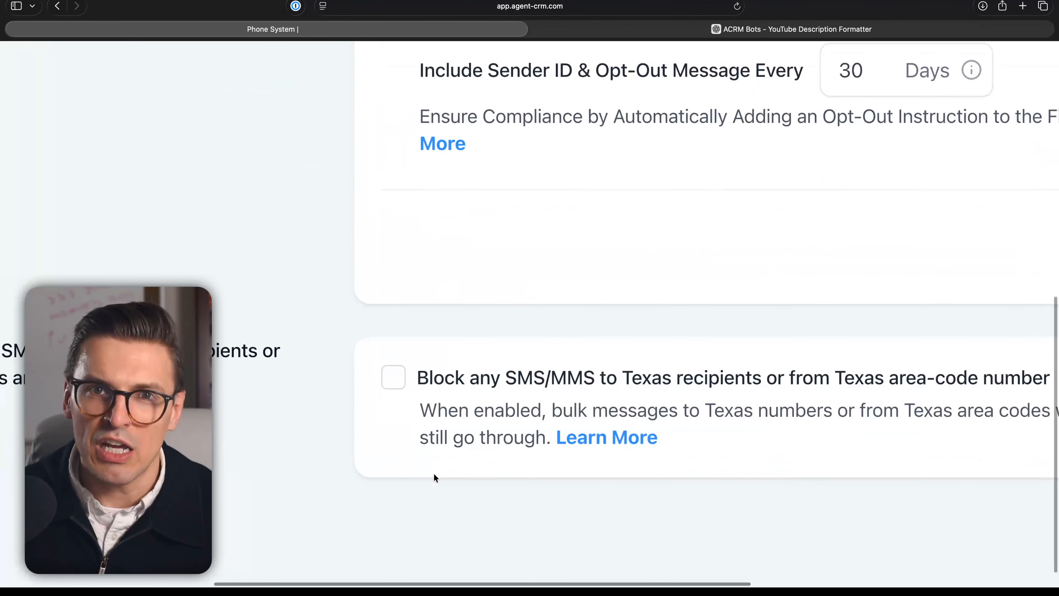
{"action": "scroll", "coordinate": [576, 423], "scroll_direction": "right", "scroll_amount": 4}
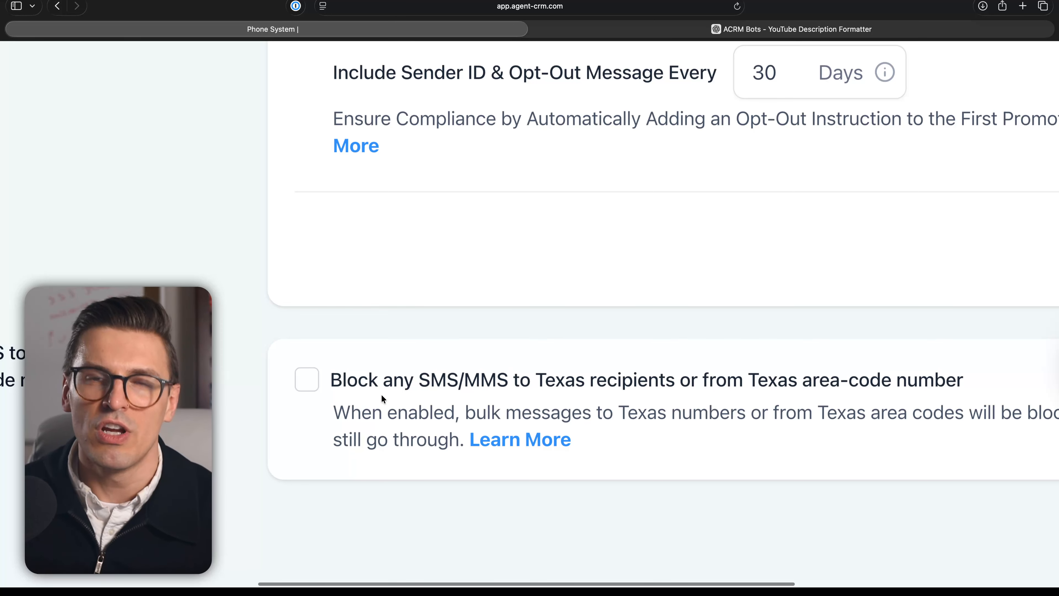
{"action": "scroll", "coordinate": [381, 394], "scroll_direction": "right", "scroll_amount": 3}
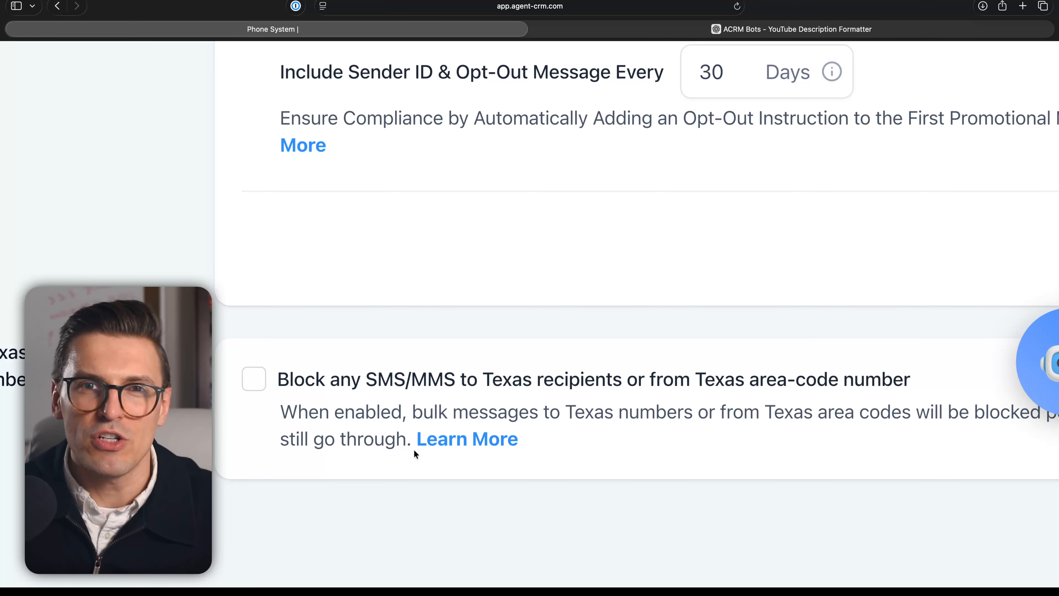
{"action": "scroll", "coordinate": [415, 425], "scroll_direction": "up", "scroll_amount": 5}
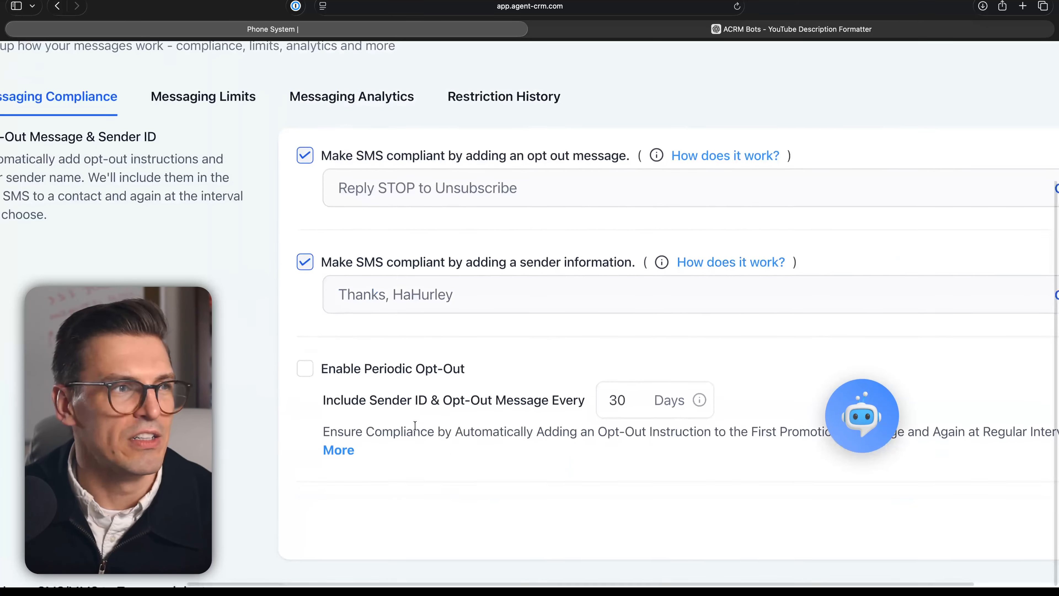
- Review the daily message sending limit and the levels of the messaging ramp progress
{"action": "left_click", "coordinate": [209, 112]}
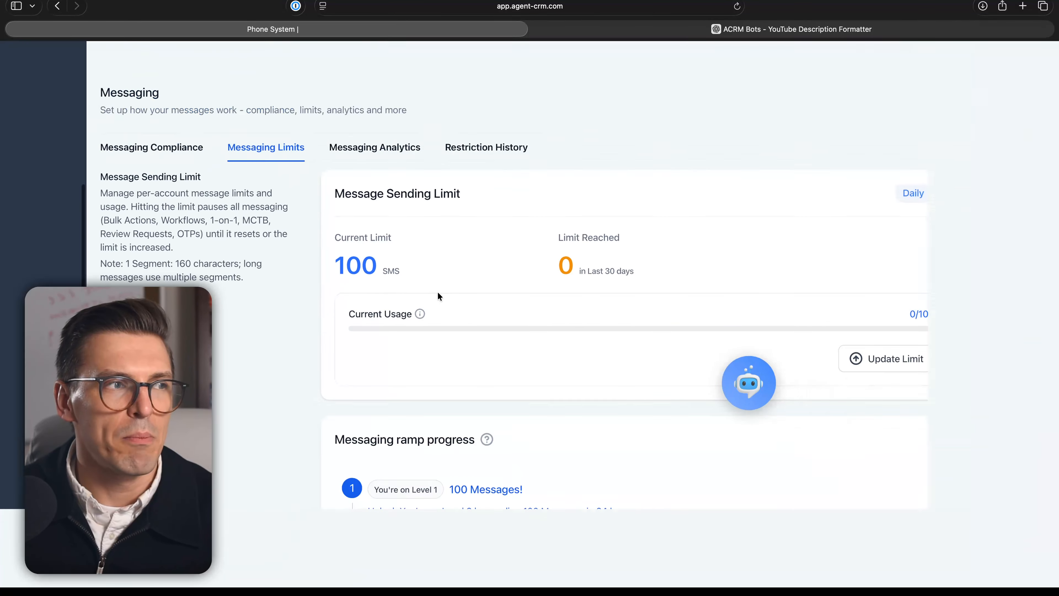
{"action": "scroll", "coordinate": [529, 376], "scroll_direction": "down", "scroll_amount": 1}
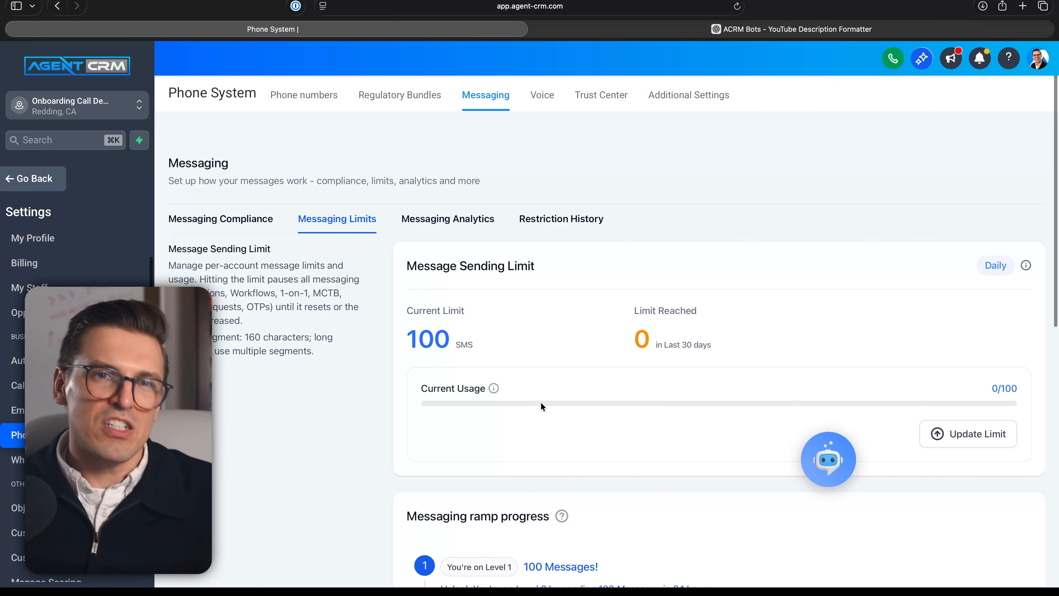
{"action": "scroll", "coordinate": [538, 403], "scroll_direction": "down", "scroll_amount": 10}
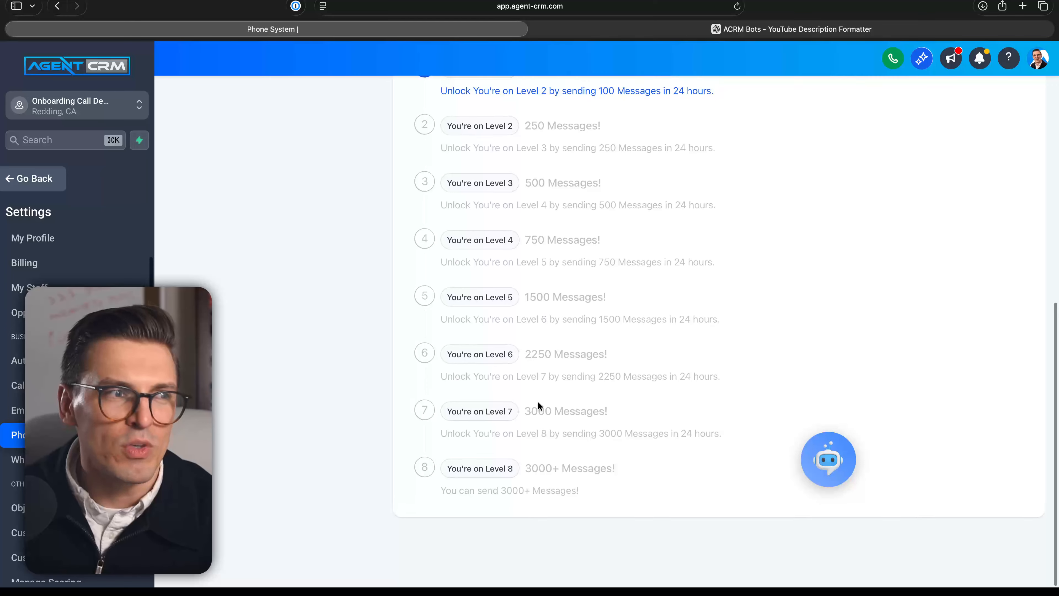
{"action": "scroll", "coordinate": [538, 403], "scroll_direction": "up", "scroll_amount": 3}
{"action": "scroll", "coordinate": [539, 365], "scroll_direction": "up", "scroll_amount": 2}
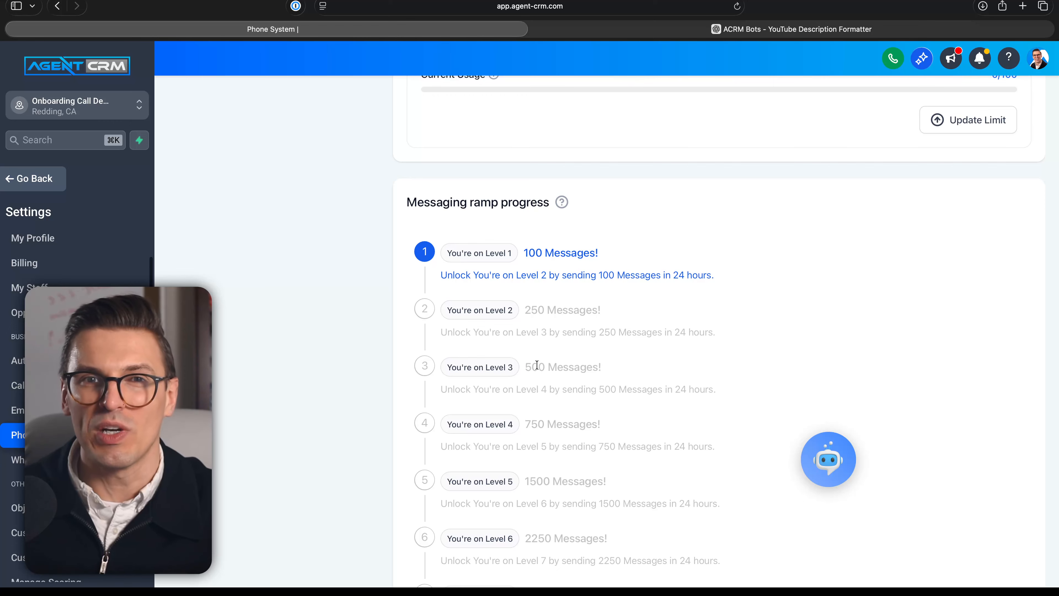
{"action": "scroll", "coordinate": [538, 366], "scroll_direction": "up", "scroll_amount": 8}
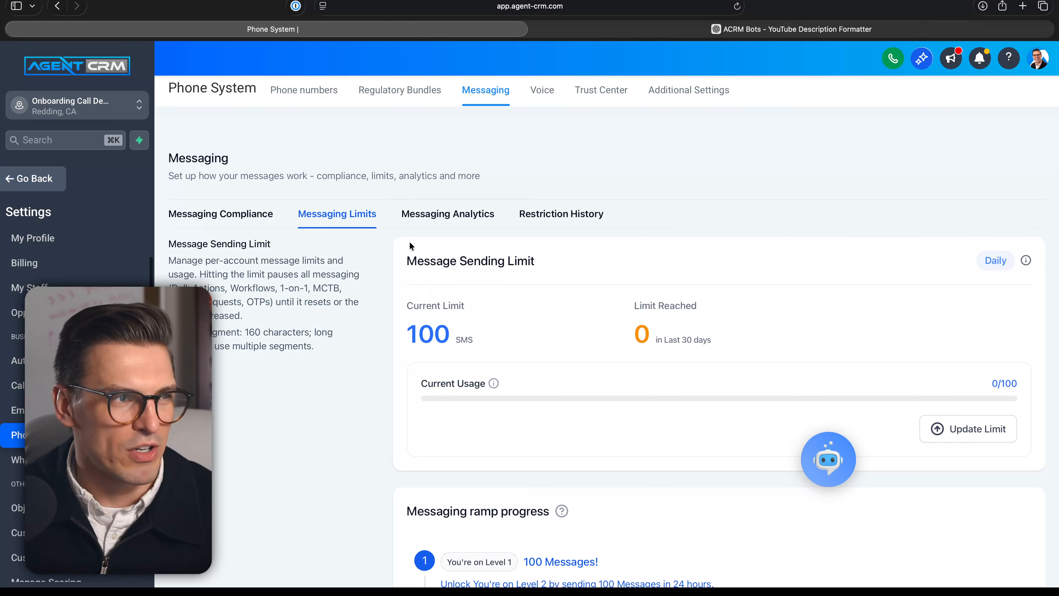
- Look over the messaging analytics and the voice settings for call recording, voicemail and missed call text-back
{"action": "left_click", "coordinate": [435, 213]}
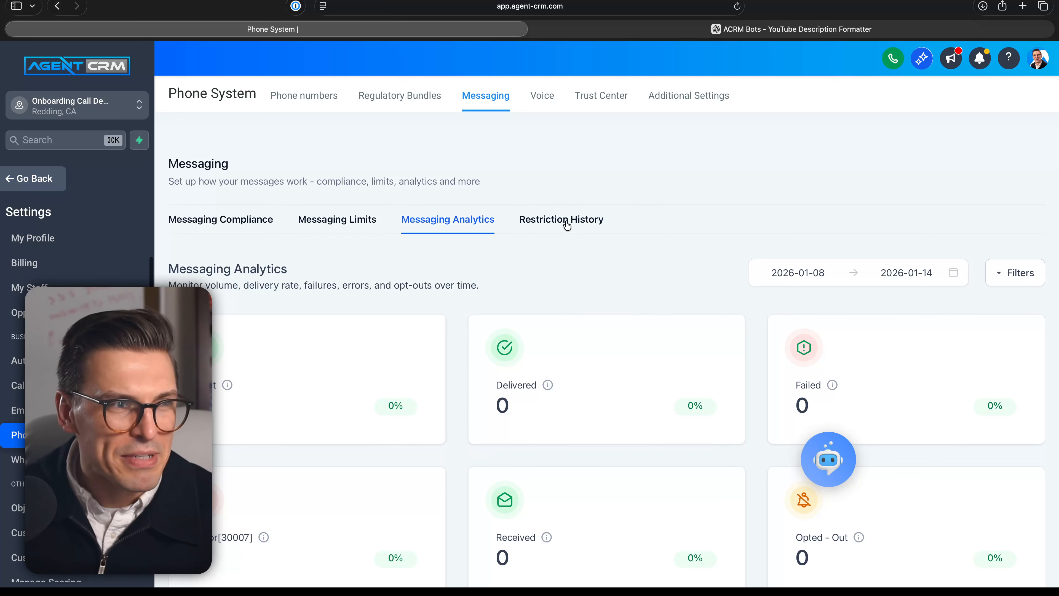
{"action": "left_click", "coordinate": [541, 104]}
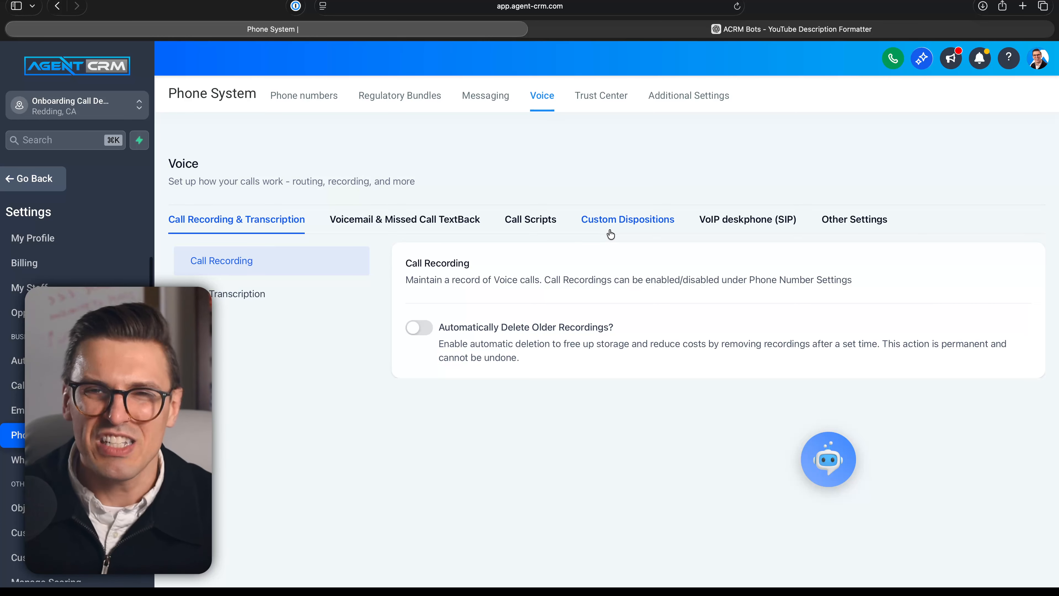
{"action": "left_click", "coordinate": [457, 229]}
- Review the Number Intelligence option for unknown phone numbers in the phone system's additional settings
{"action": "left_click", "coordinate": [609, 102]}
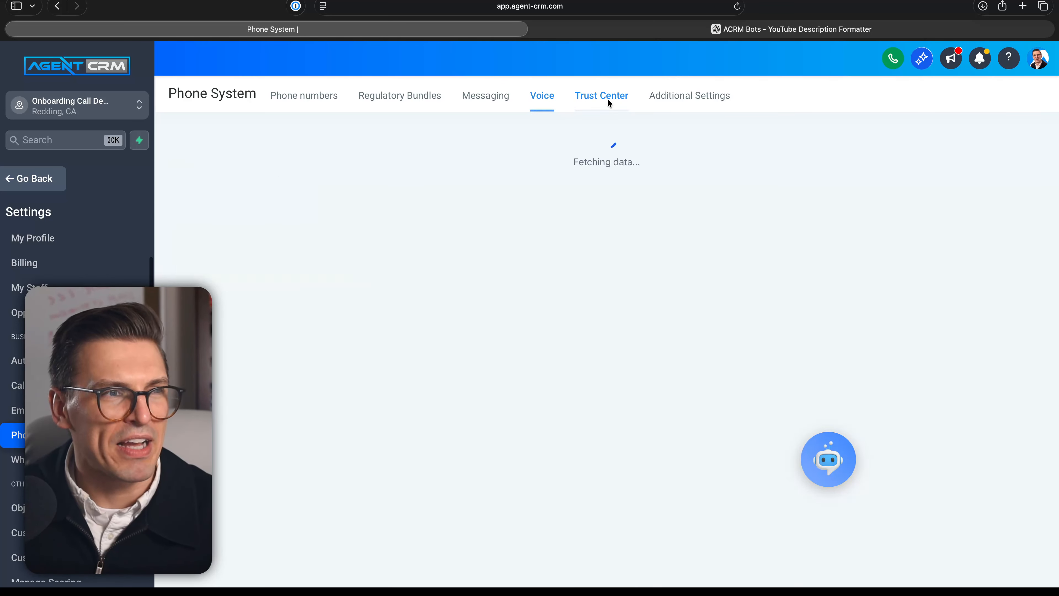
{"action": "left_click", "coordinate": [700, 102]}
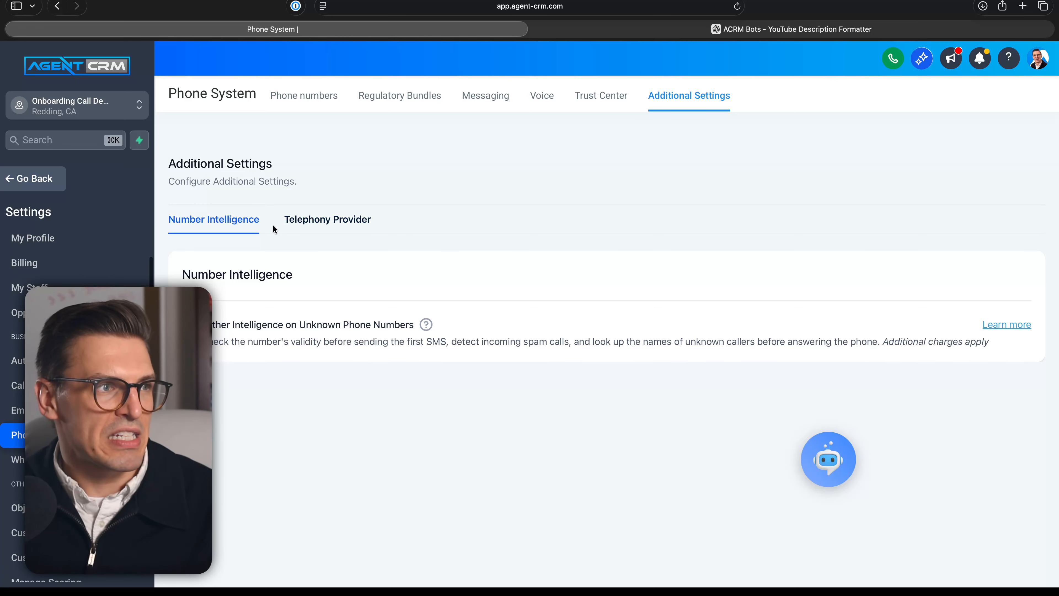
{"action": "scroll", "coordinate": [257, 306], "scroll_direction": "up", "scroll_amount": 5}
{"action": "scroll", "coordinate": [257, 306], "scroll_direction": "left", "scroll_amount": 4}
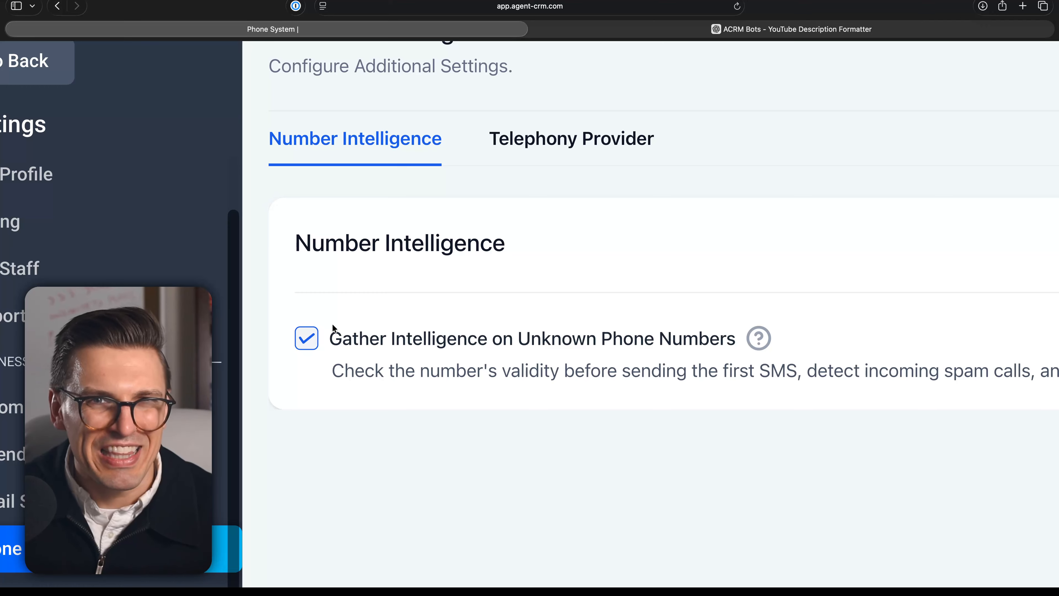
{"action": "scroll", "coordinate": [320, 318], "scroll_direction": "down", "scroll_amount": 3}
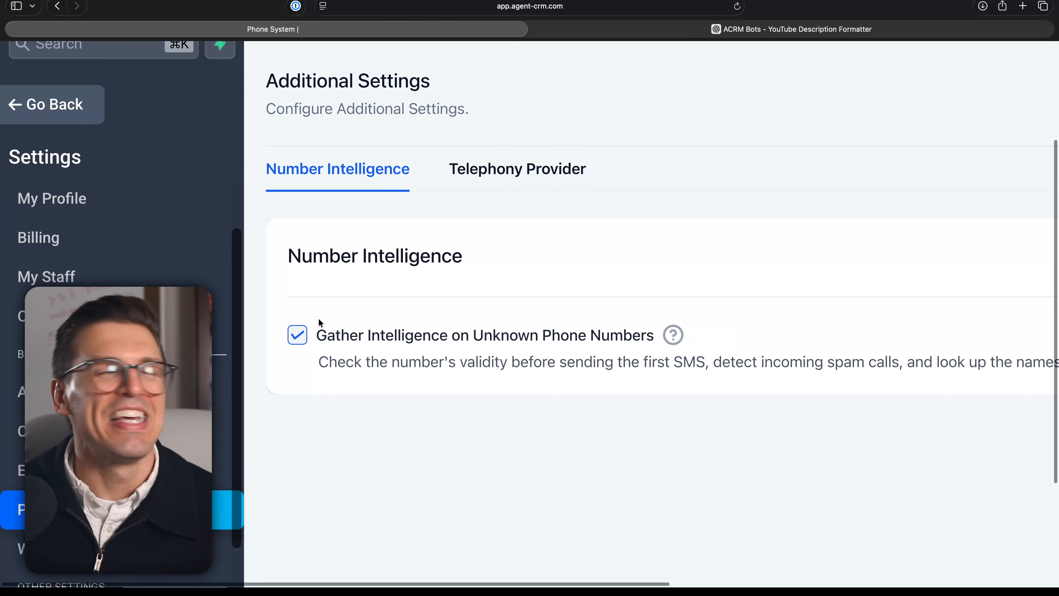
{"action": "scroll", "coordinate": [323, 303], "scroll_direction": "down", "scroll_amount": 3}
{"action": "scroll", "coordinate": [423, 251], "scroll_direction": "up", "scroll_amount": 1}
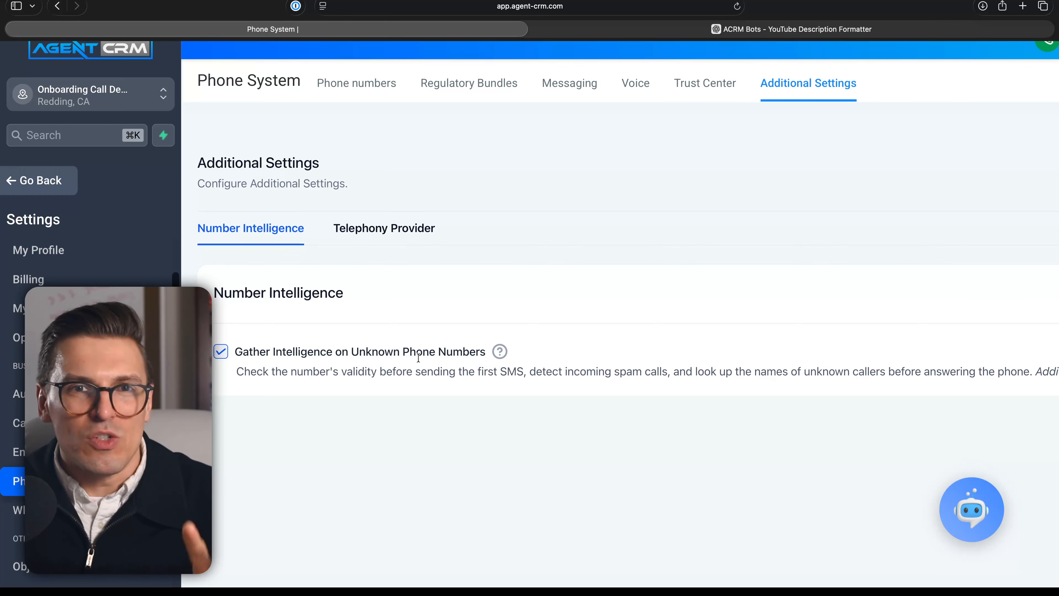
- Examine the Trust Center registrations for A2P Messaging, SHAKEN/STIR, CNAM and Voice Integrity
{"action": "left_click", "coordinate": [677, 83]}
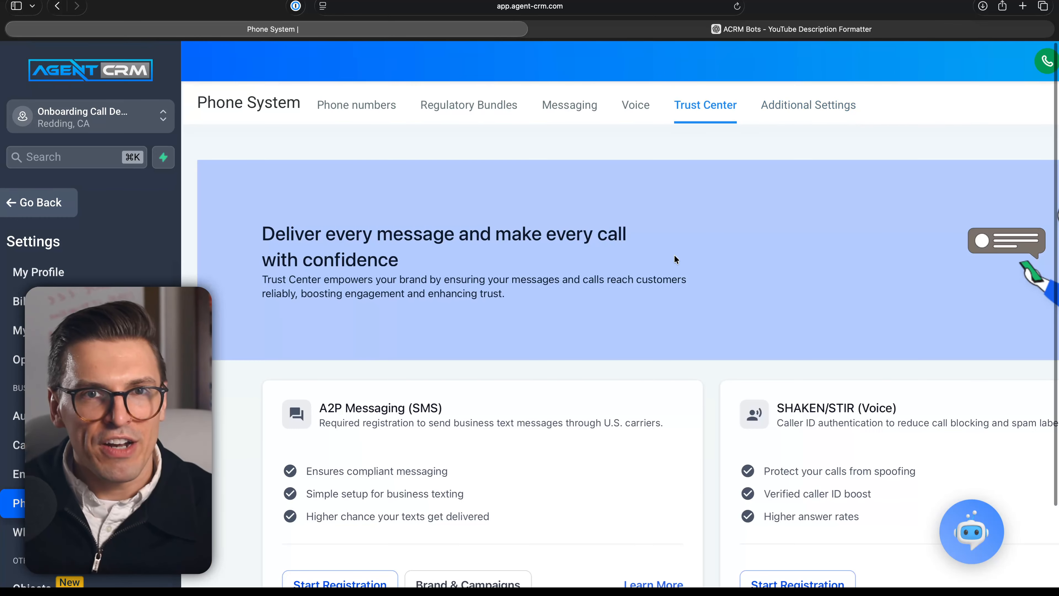
{"action": "scroll", "coordinate": [697, 265], "scroll_direction": "down", "scroll_amount": 3}
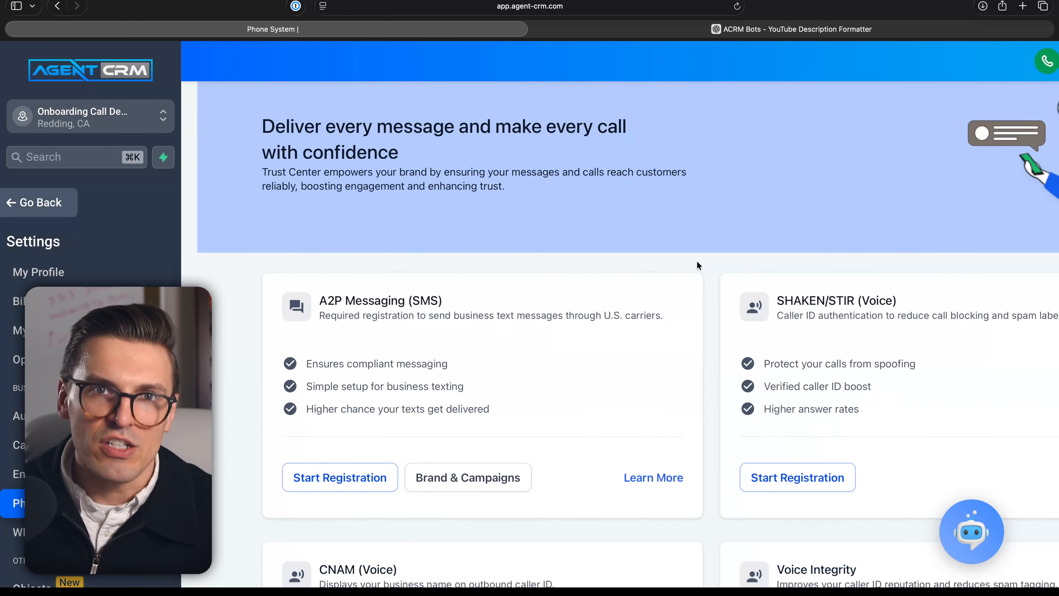
{"action": "key", "text": "super+minus"}
{"action": "scroll", "coordinate": [716, 279], "scroll_direction": "down", "scroll_amount": 2}
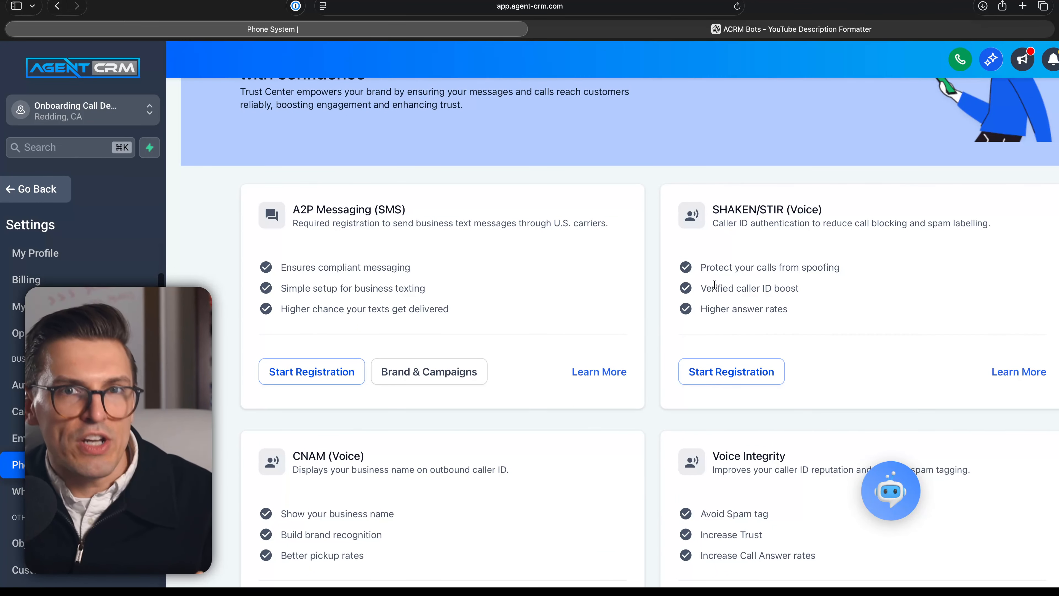
{"action": "scroll", "coordinate": [603, 405], "scroll_direction": "down", "scroll_amount": 1}
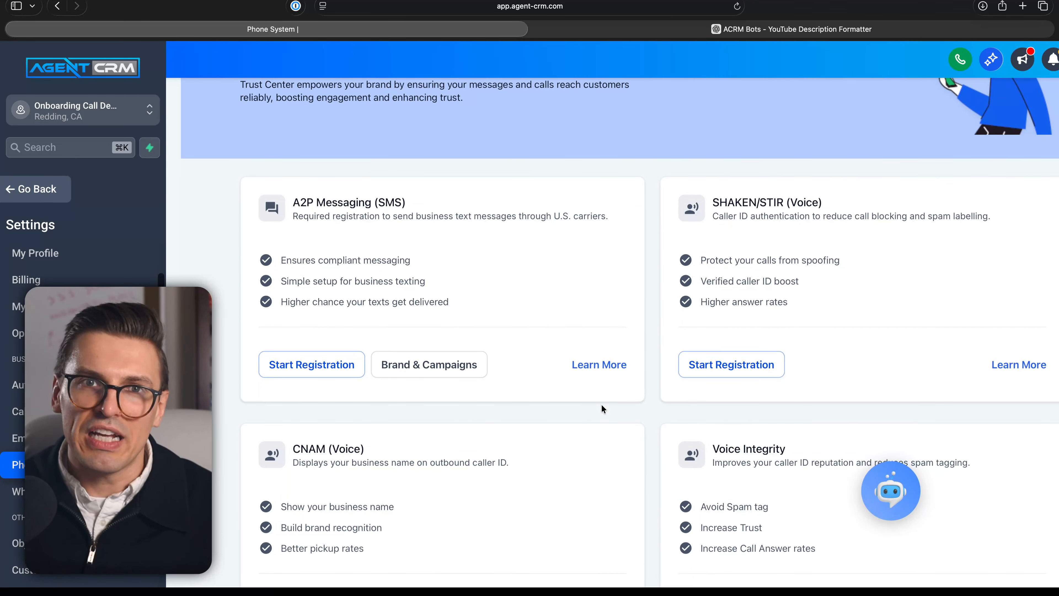
{"action": "scroll", "coordinate": [602, 406], "scroll_direction": "down", "scroll_amount": 2}
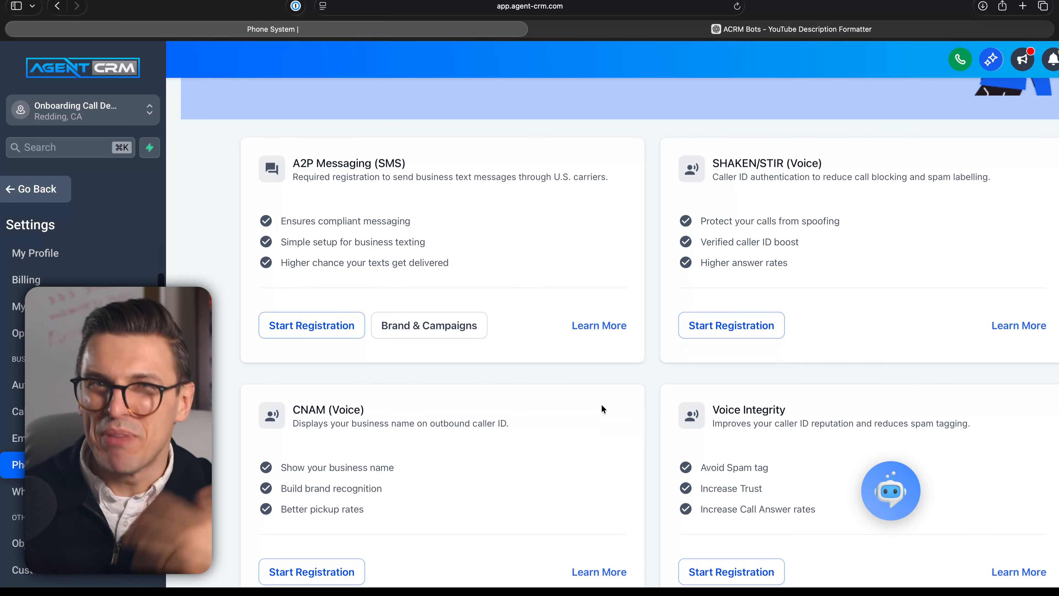